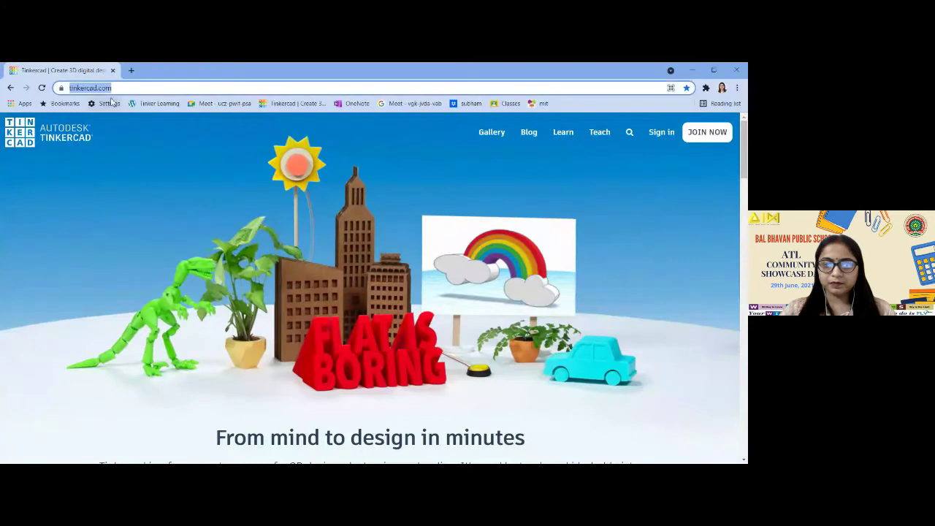
click(146, 89)
key(ctrl+a)
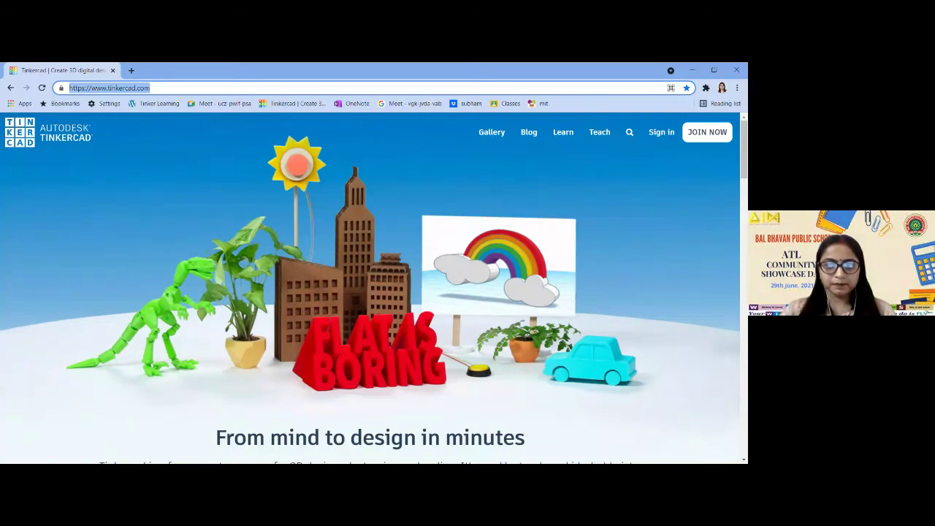
key(alt+Tab)
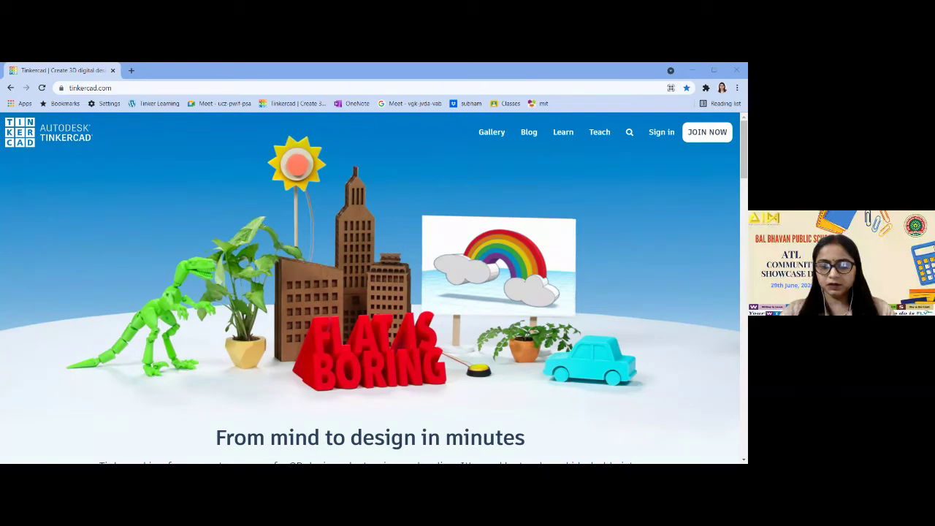
click(156, 378)
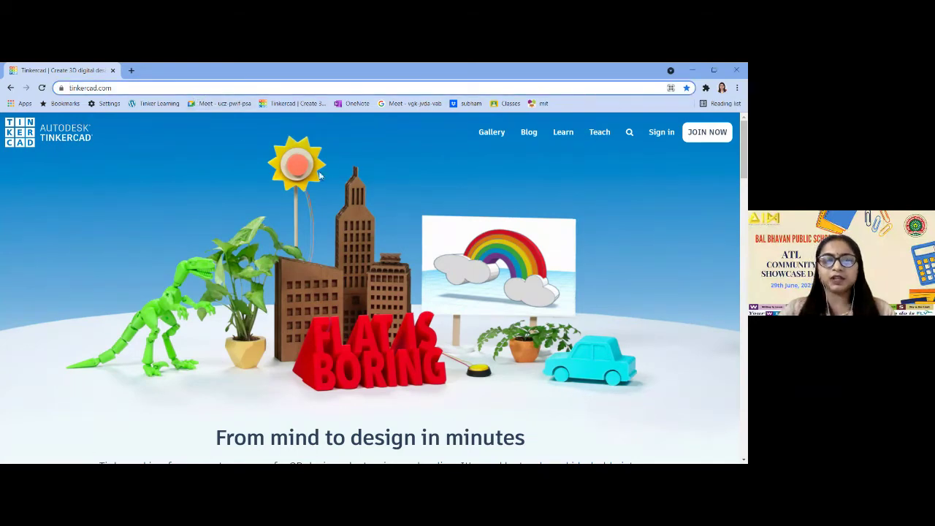
Join Tinkercad with a personal account, signing in through the first listed Google account
click(708, 134)
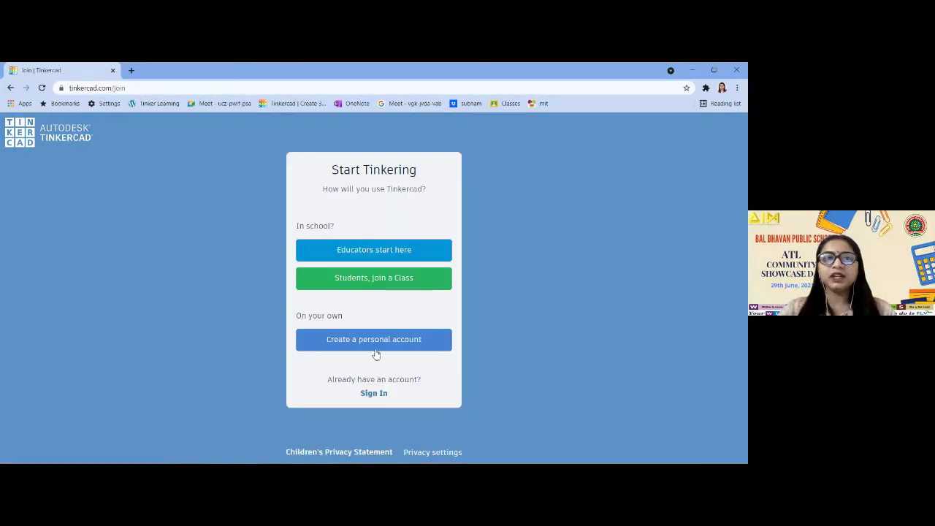
click(415, 341)
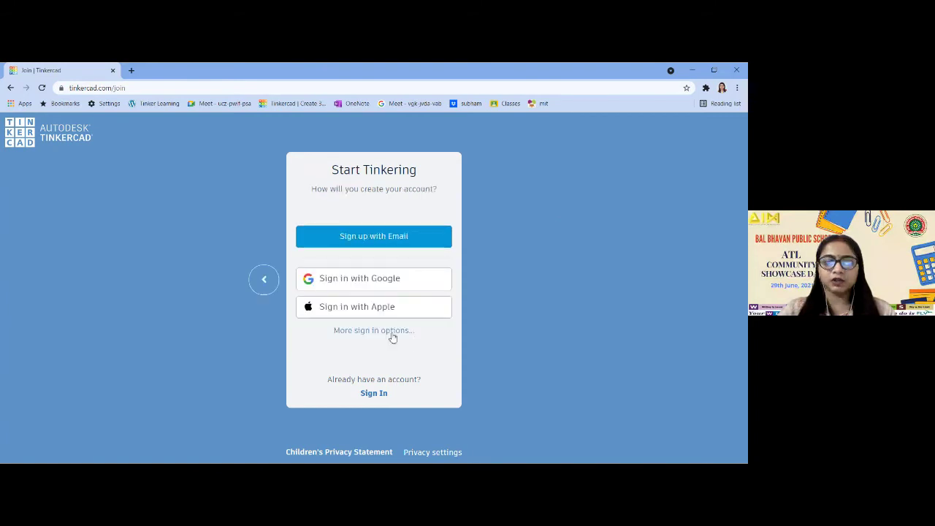
click(386, 279)
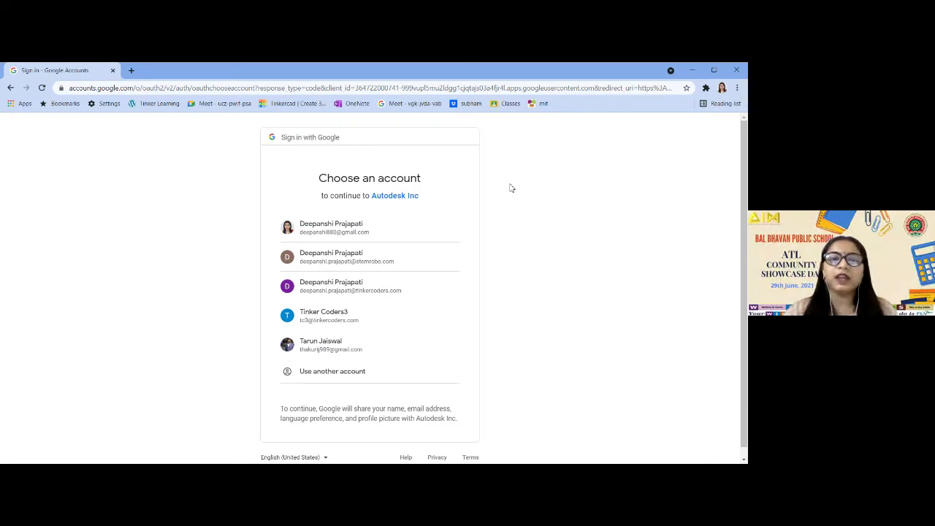
click(315, 231)
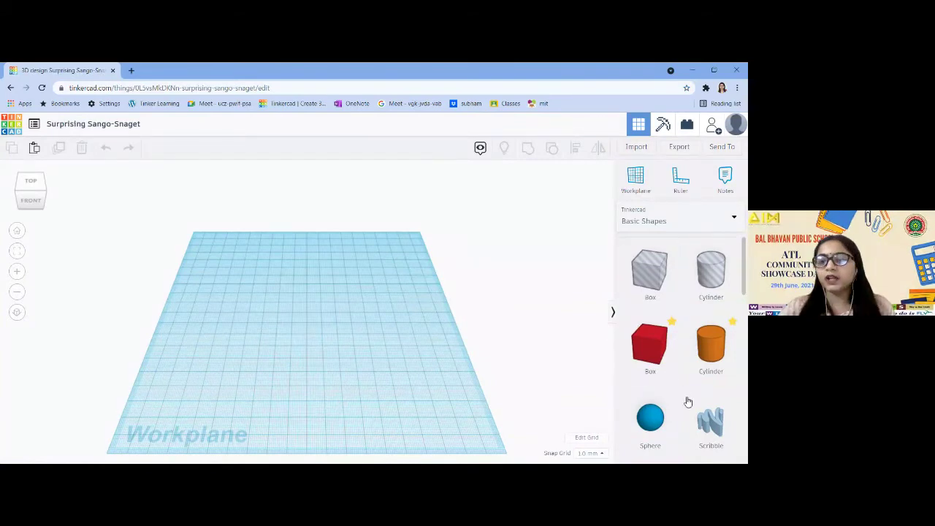
Examine the empty 3D workspace: the basic shapes, the workplane grid up close, the snap grid options and the view orientations
mouse_move(744, 266)
mouse_down()
mouse_move(745, 436)
mouse_move(745, 265)
mouse_up()
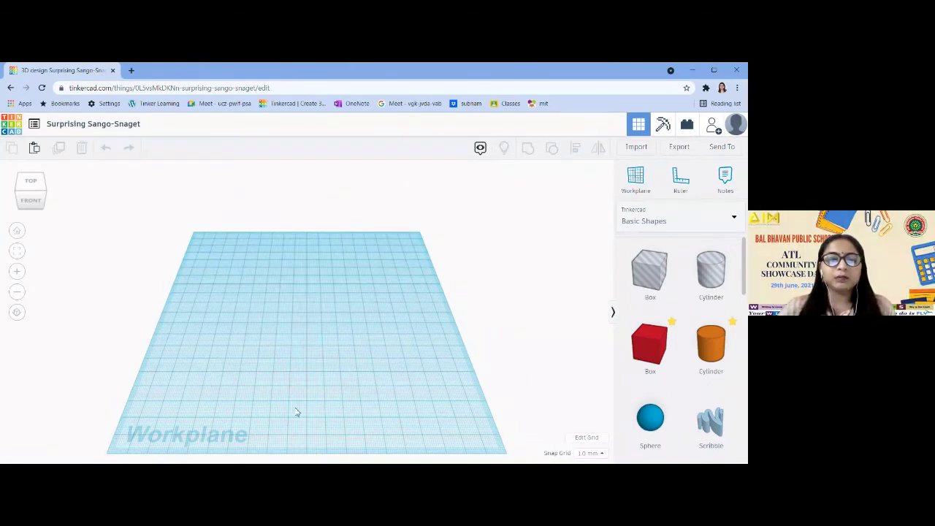
scroll(297, 411, up, 10)
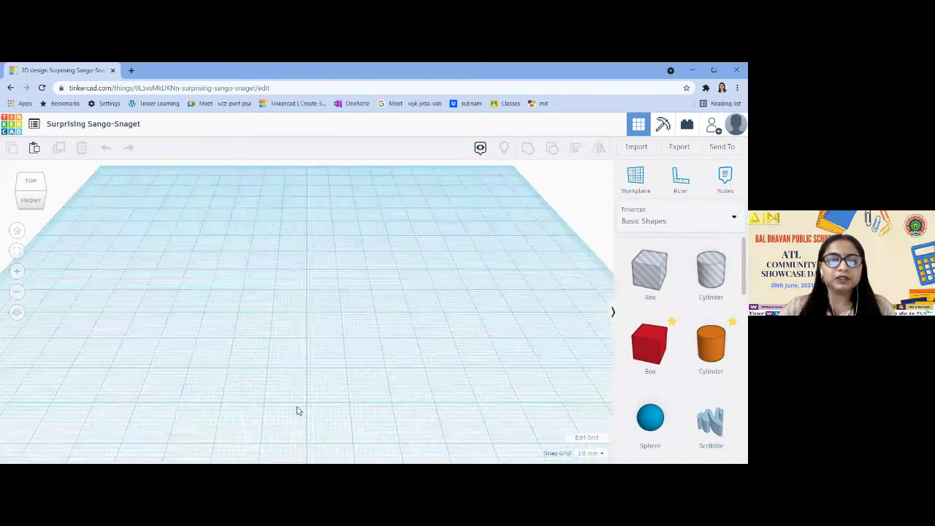
scroll(296, 411, up, 3)
scroll(296, 410, up, 5)
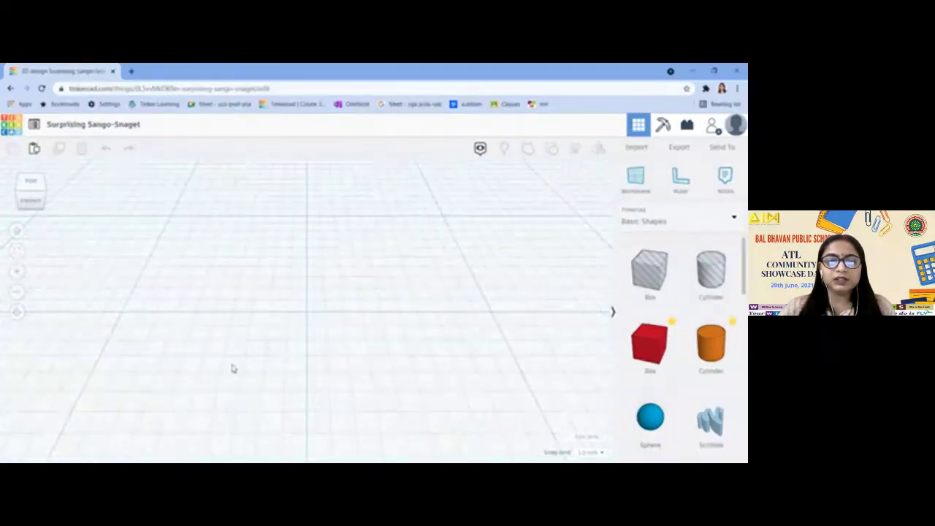
click(597, 454)
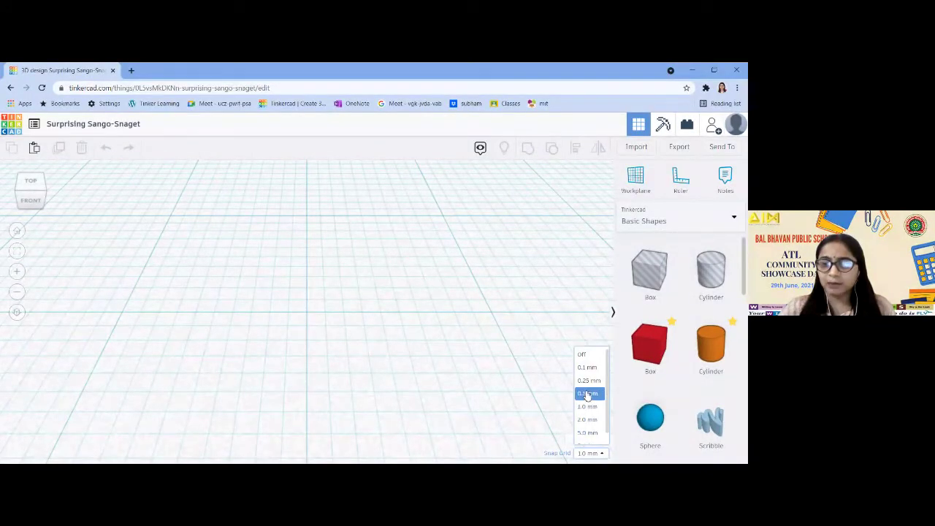
click(585, 454)
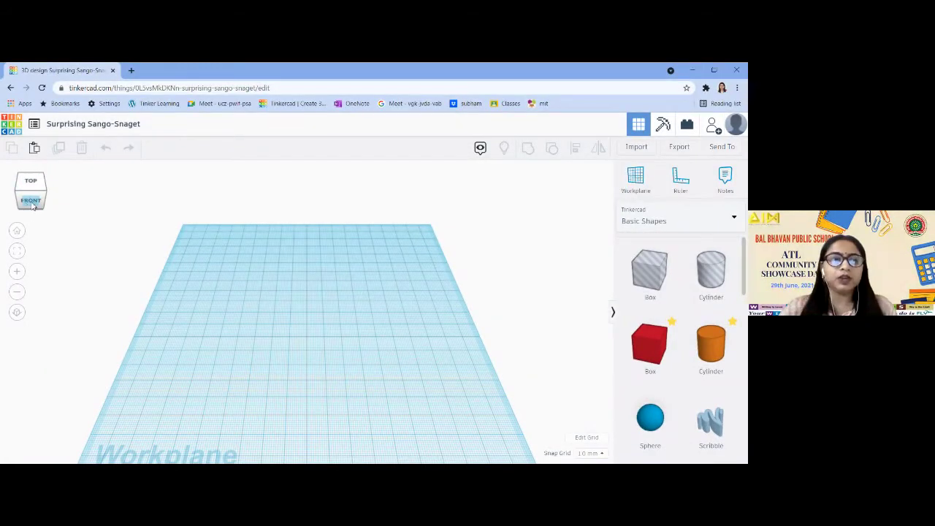
mouse_move(32, 206)
mouse_down()
mouse_move(59, 192)
mouse_move(30, 192)
mouse_move(48, 203)
mouse_move(67, 195)
mouse_move(36, 194)
mouse_move(24, 182)
mouse_move(28, 197)
mouse_up()
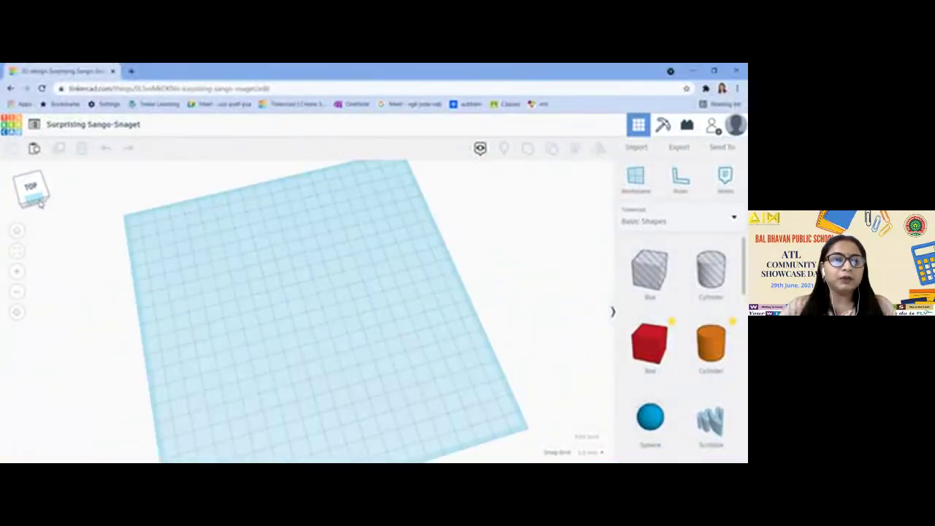
click(39, 201)
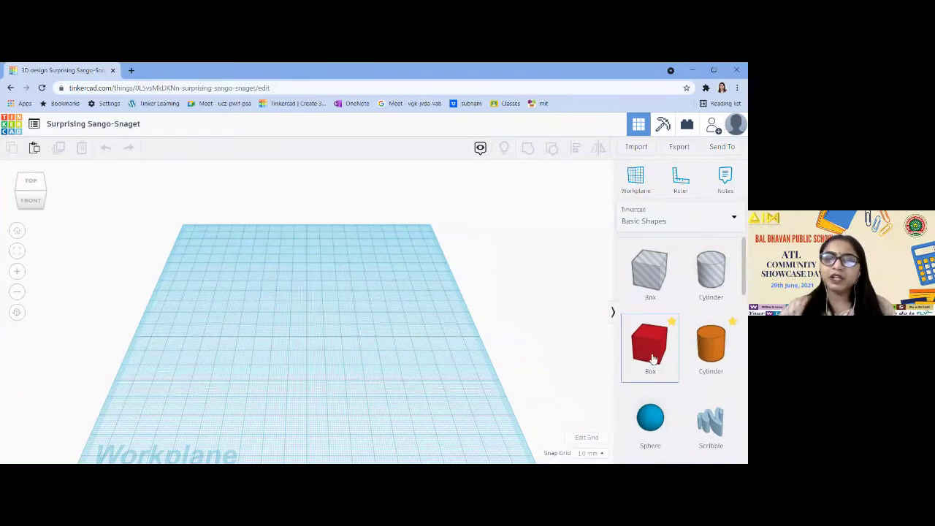
Place a solid red box on the workplane and size its base to 60 mm wide by 50 mm deep
drag(510, 326, 283, 314)
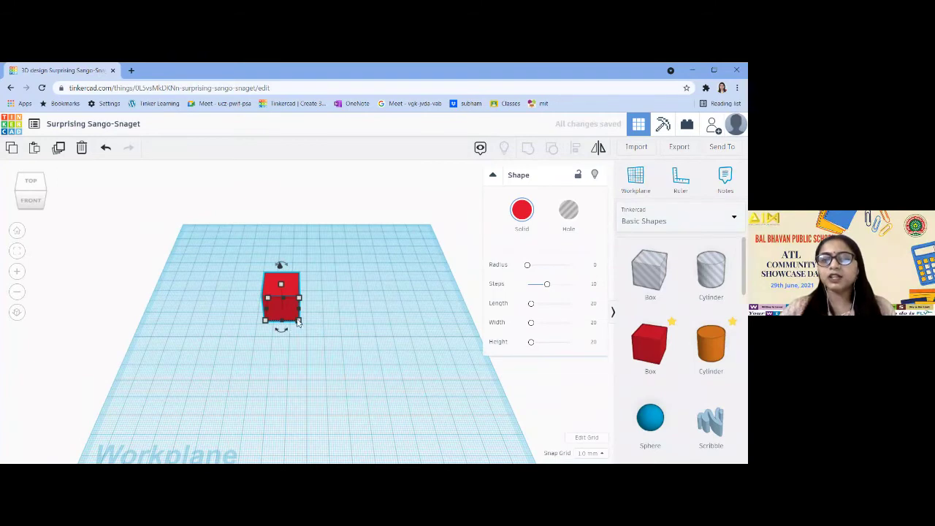
mouse_move(298, 323)
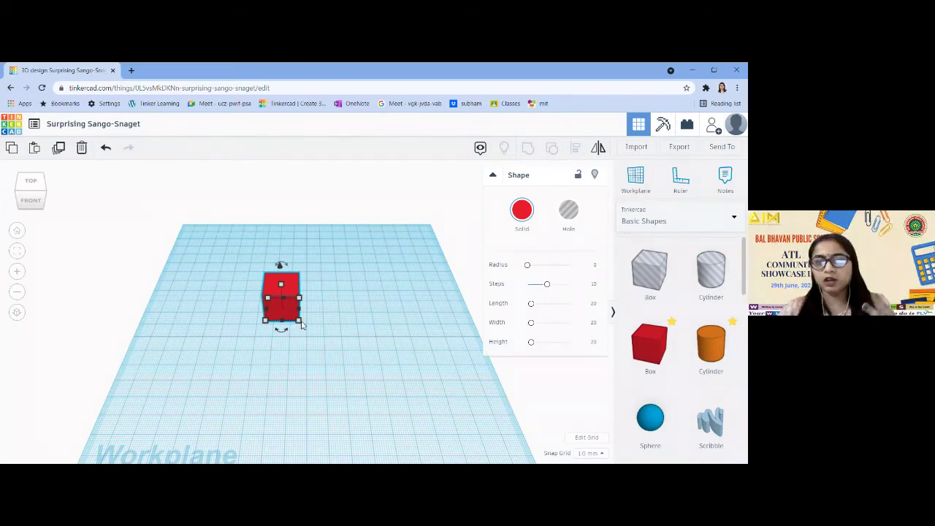
mouse_move(299, 322)
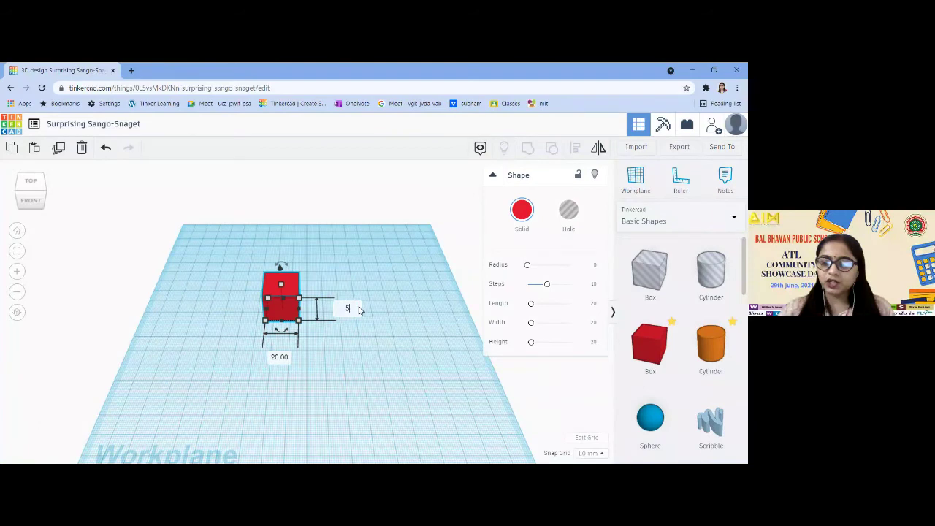
text(0)
key(Return)
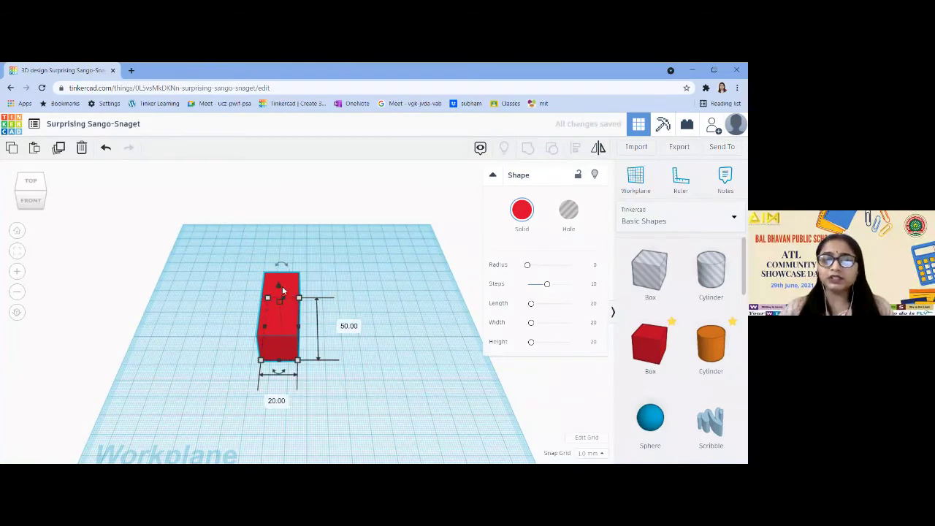
scroll(309, 342, up, 4)
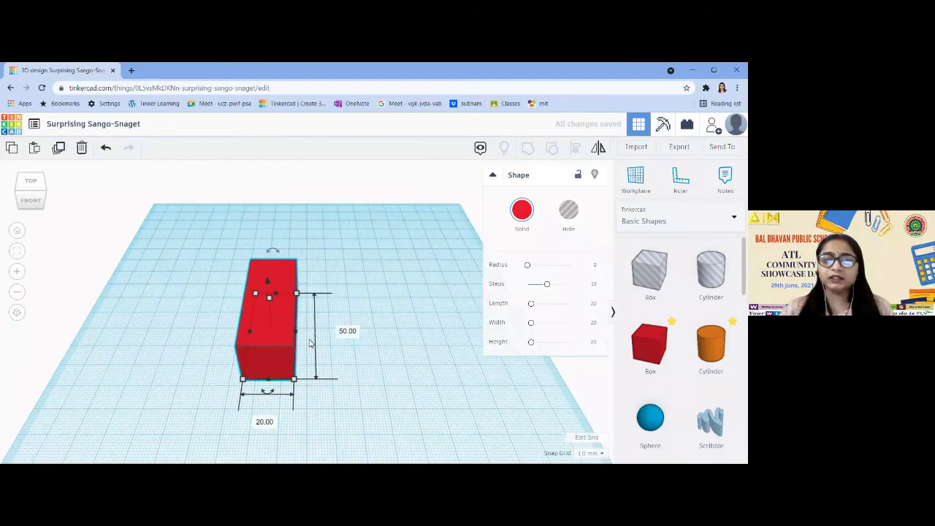
drag(270, 364, 296, 338)
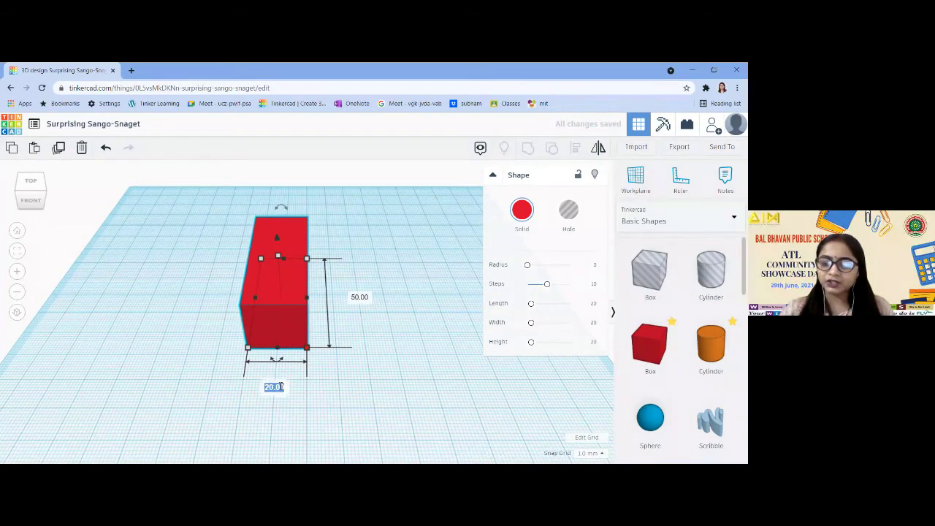
text(60)
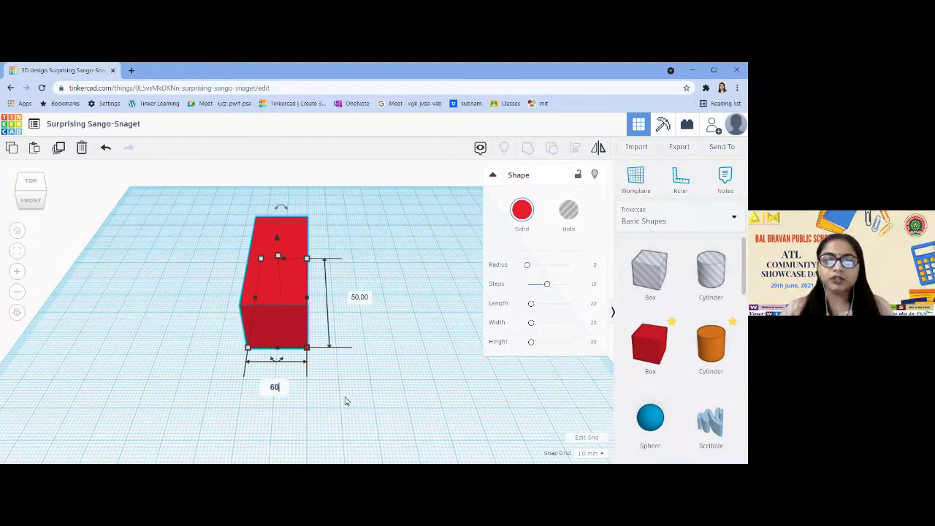
key(Return)
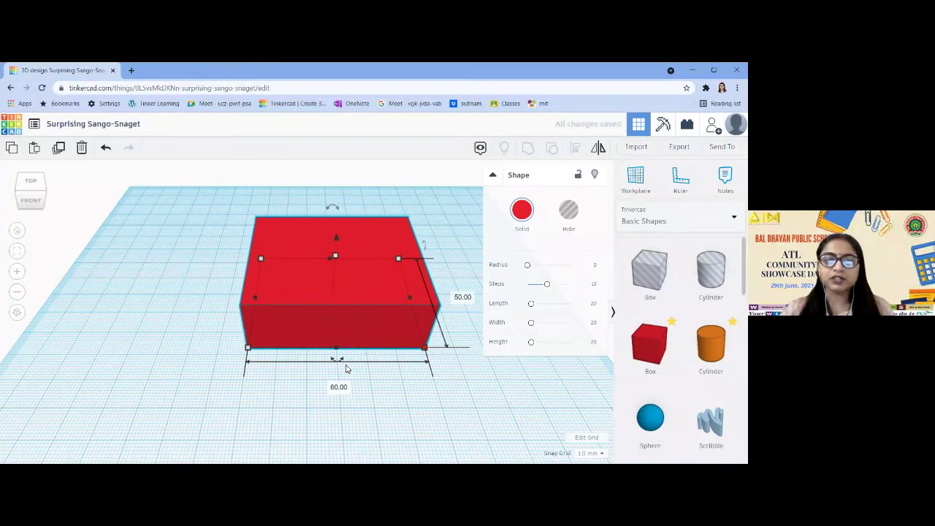
Set the red box's height to 80 mm
click(478, 411)
mouse_move(478, 411)
right_down()
mouse_move(347, 396)
mouse_move(222, 391)
mouse_move(219, 399)
mouse_move(397, 419)
mouse_move(468, 344)
mouse_move(512, 277)
mouse_move(359, 432)
mouse_move(477, 432)
mouse_move(468, 419)
right_up()
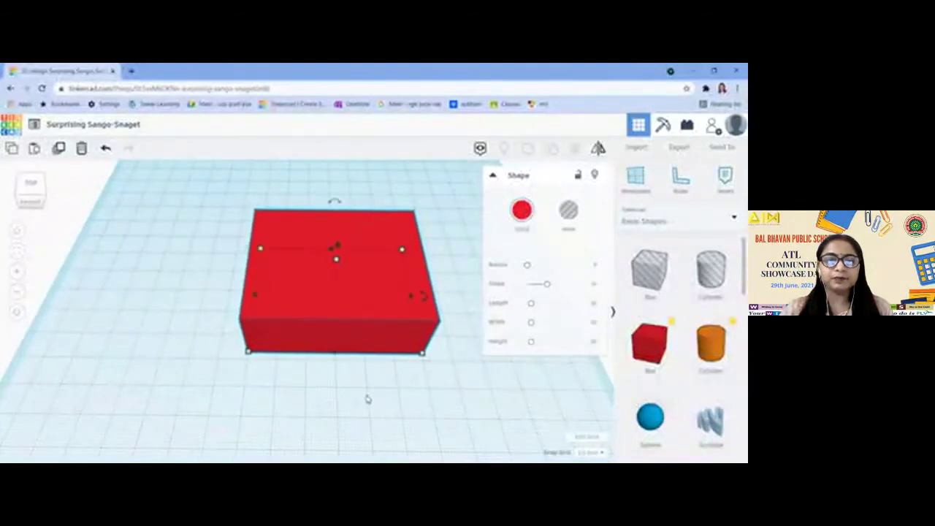
scroll(368, 399, down, 3)
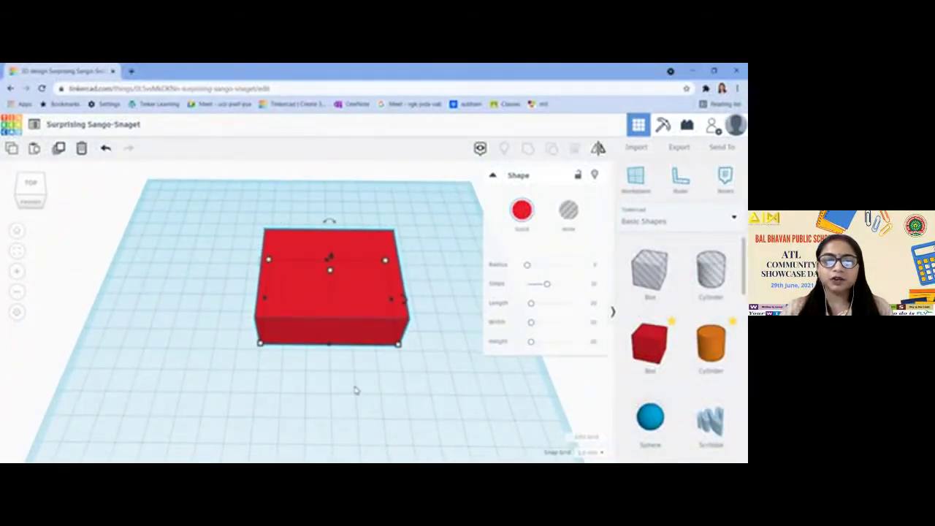
mouse_move(352, 393)
right_down()
mouse_move(367, 361)
mouse_move(338, 379)
mouse_move(346, 386)
right_up()
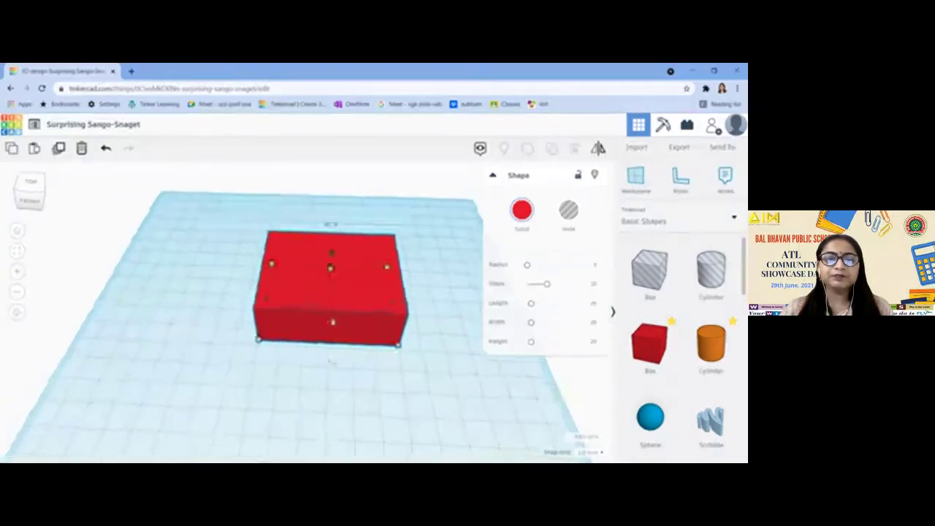
right_drag(330, 342, 329, 365)
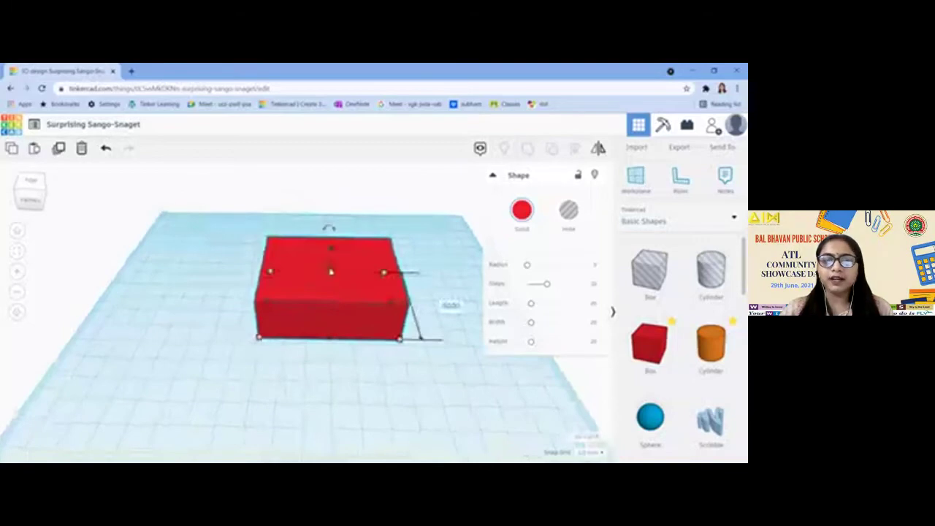
drag(332, 271, 342, 250)
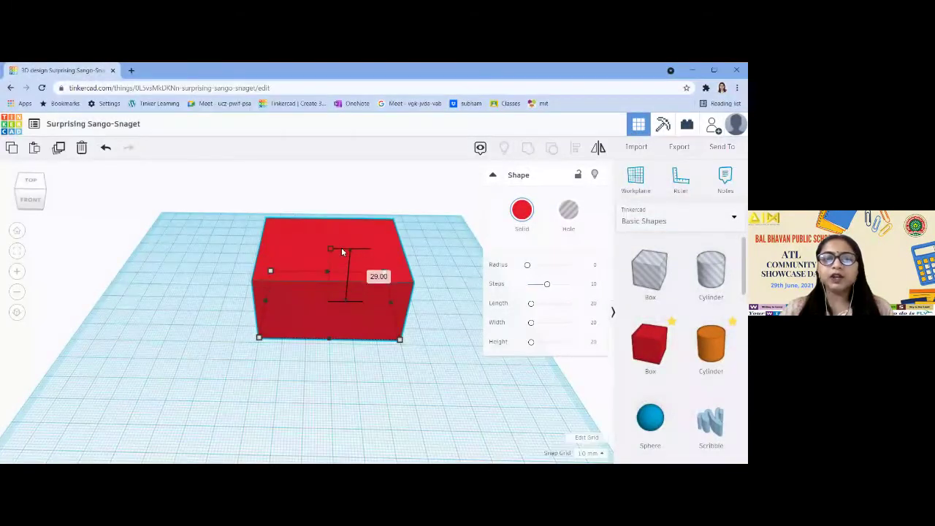
click(377, 276)
key(BackSpace)
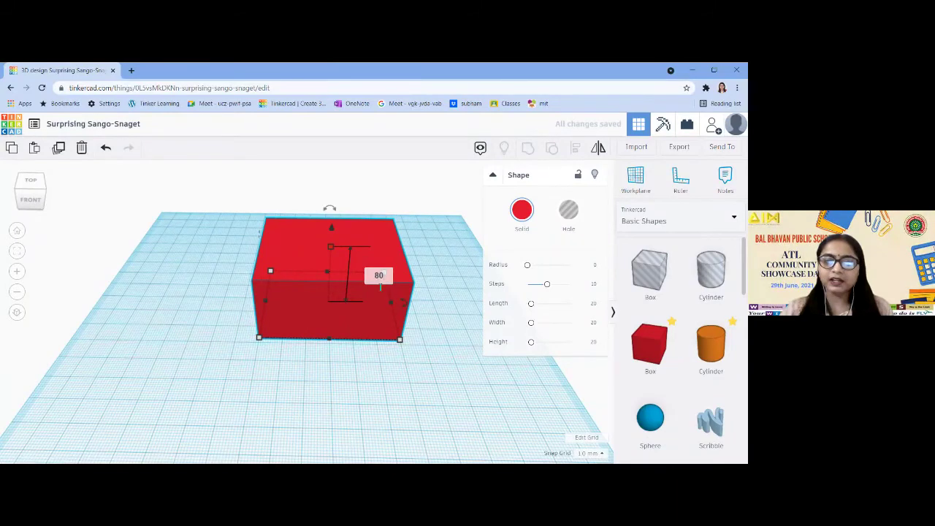
key(Return)
click(413, 388)
scroll(413, 389, down, 1)
scroll(369, 371, down, 2)
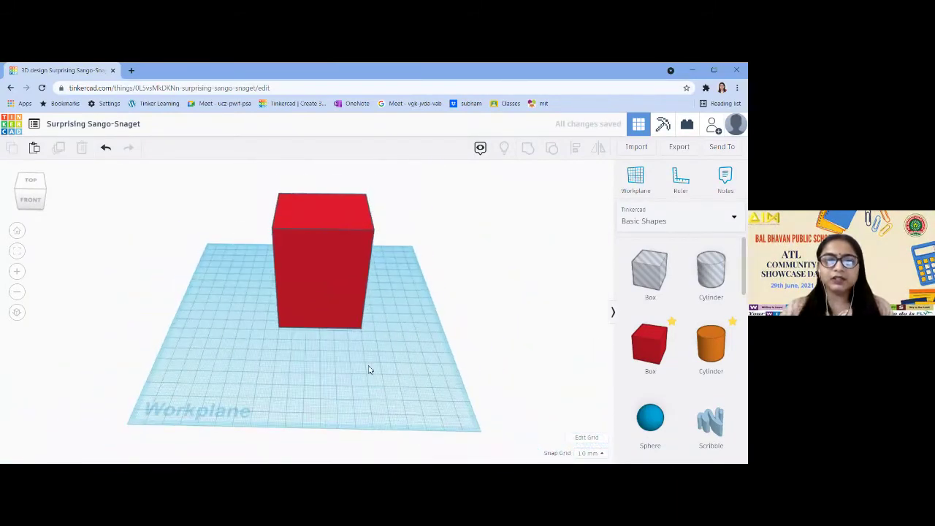
Move the box about 33 mm left and 48 mm toward the workplane's front, and reduce its width to make the base square
drag(313, 263, 258, 312)
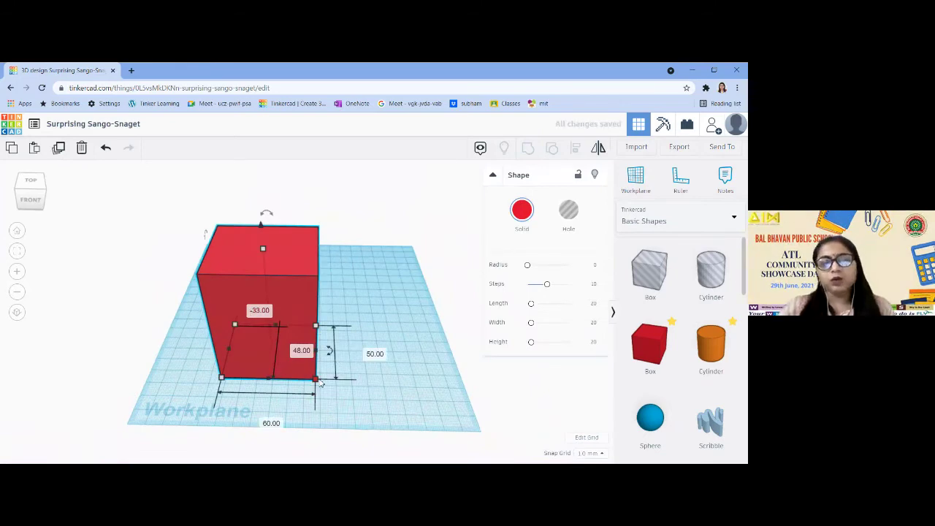
click(263, 420)
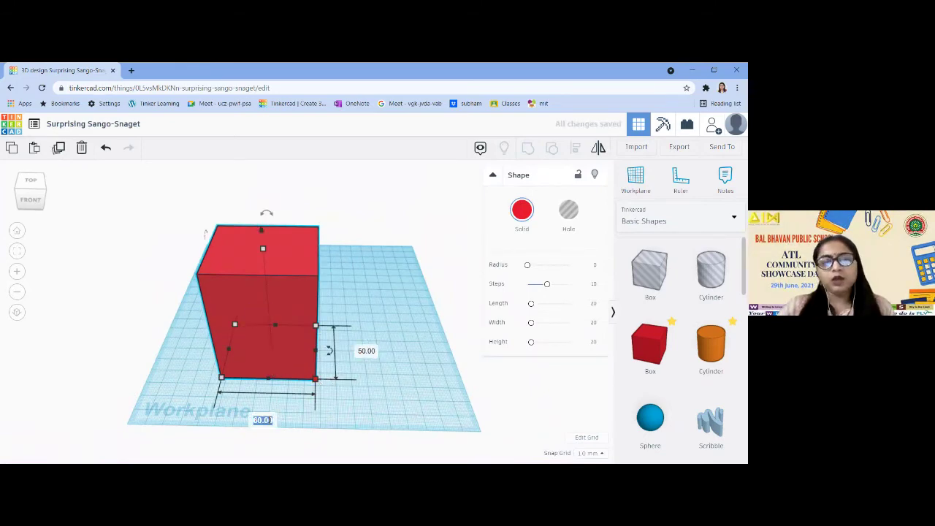
key(Return)
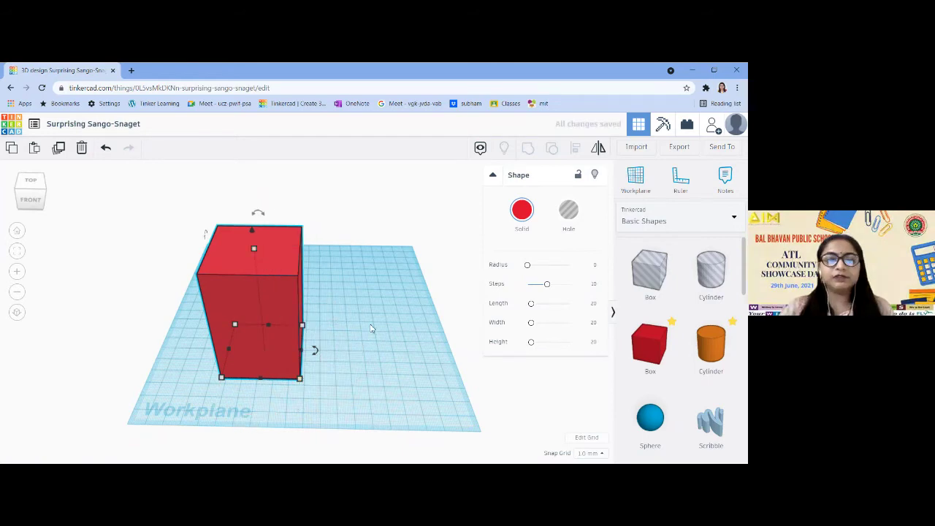
Move the box back toward the middle of the workplane and check it from different angles
right_drag(171, 388, 267, 377)
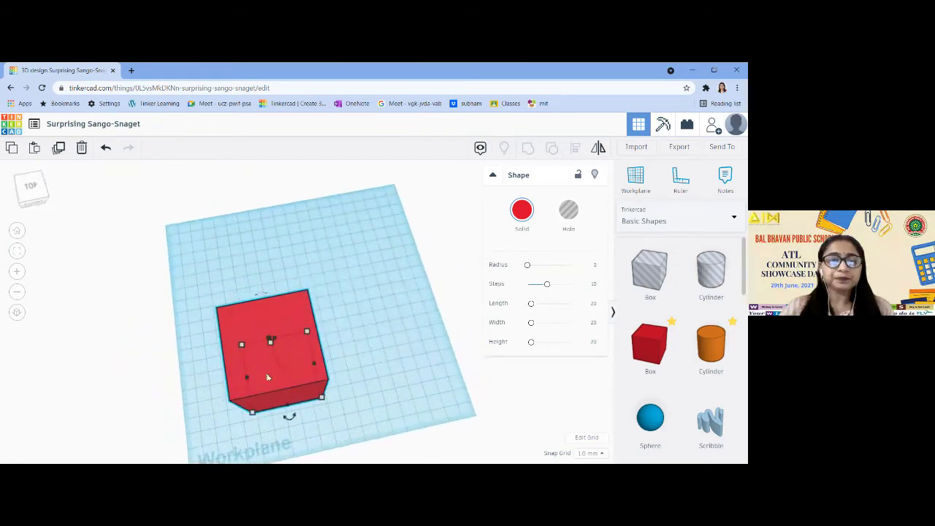
drag(267, 369, 295, 312)
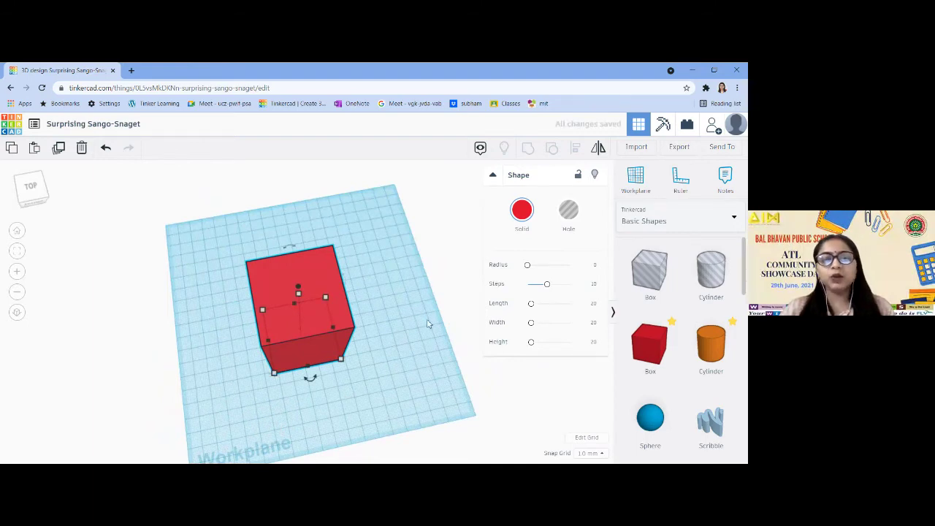
right_drag(278, 414, 365, 394)
right_drag(329, 369, 227, 333)
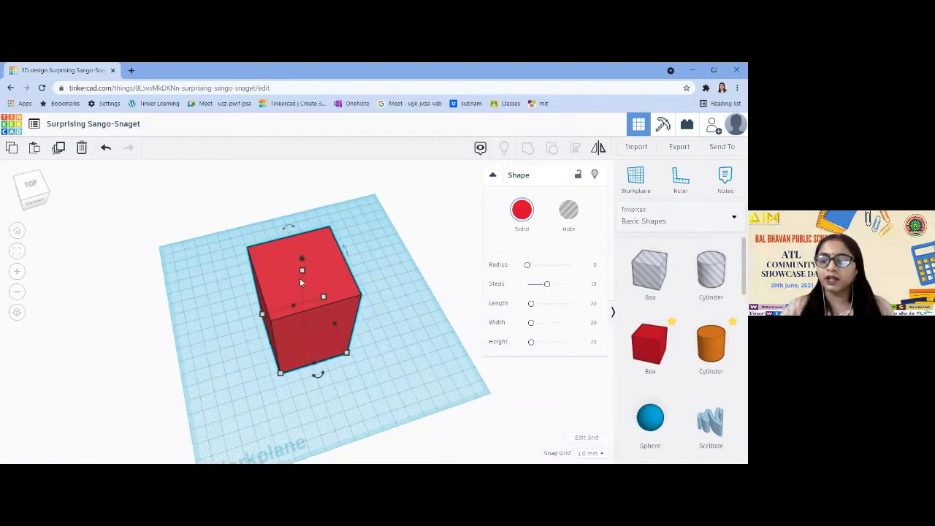
Place a hole box on the workplane beside the red box and set its base to 40 mm by 40 mm
click(244, 375)
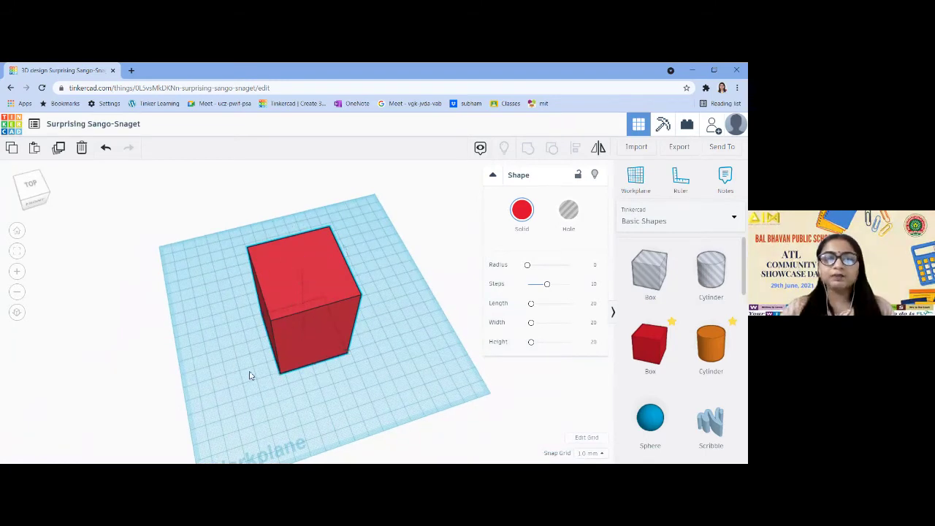
right_drag(251, 378, 180, 359)
click(299, 322)
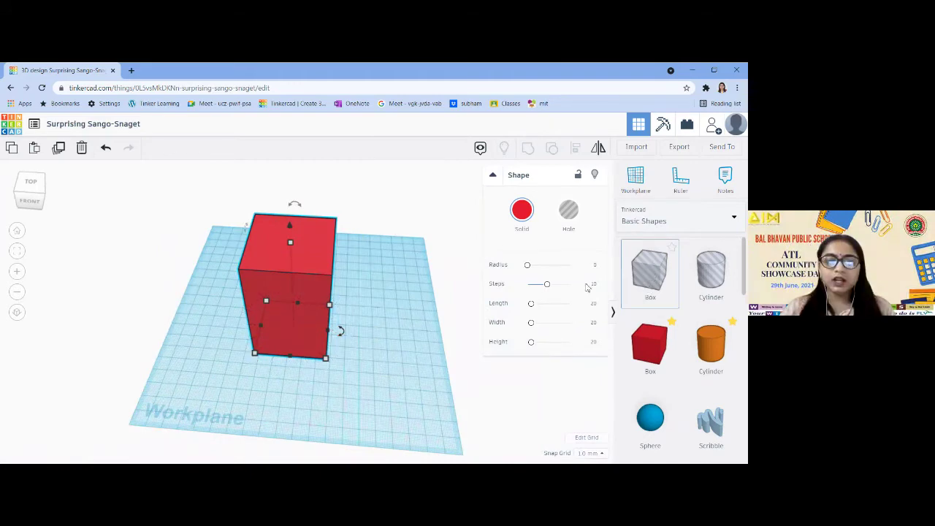
drag(587, 287, 363, 308)
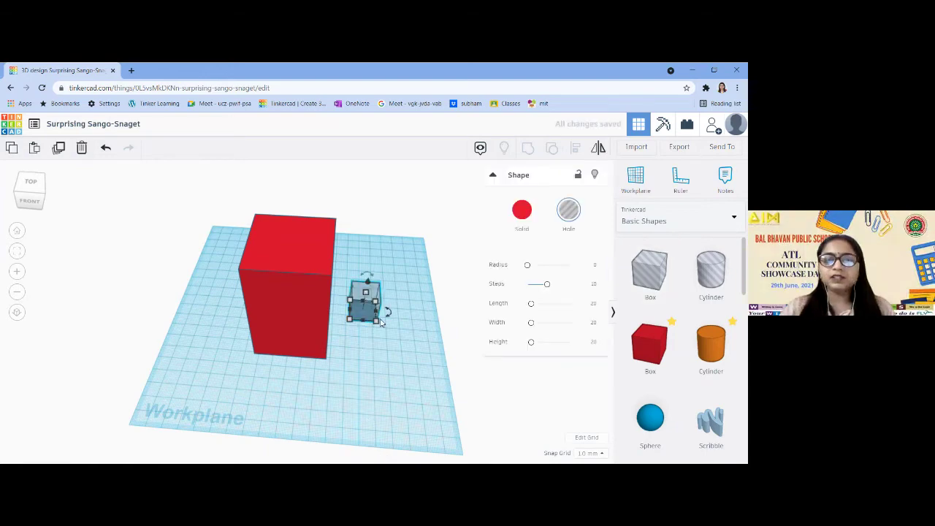
click(363, 359)
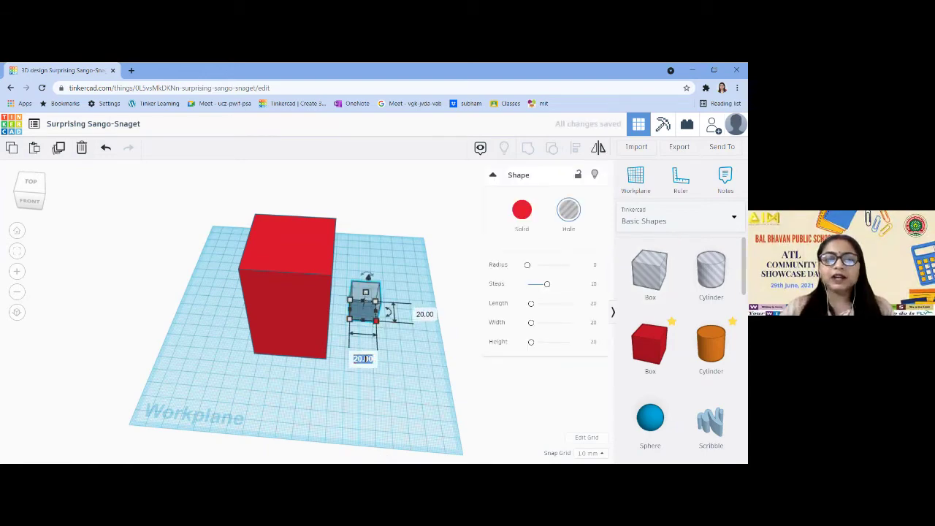
text(40)
key(Return)
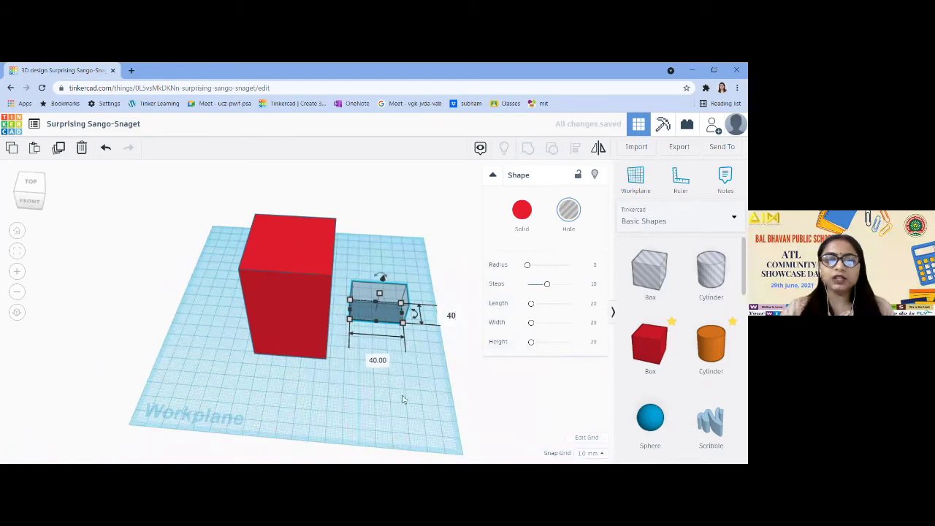
key(Return)
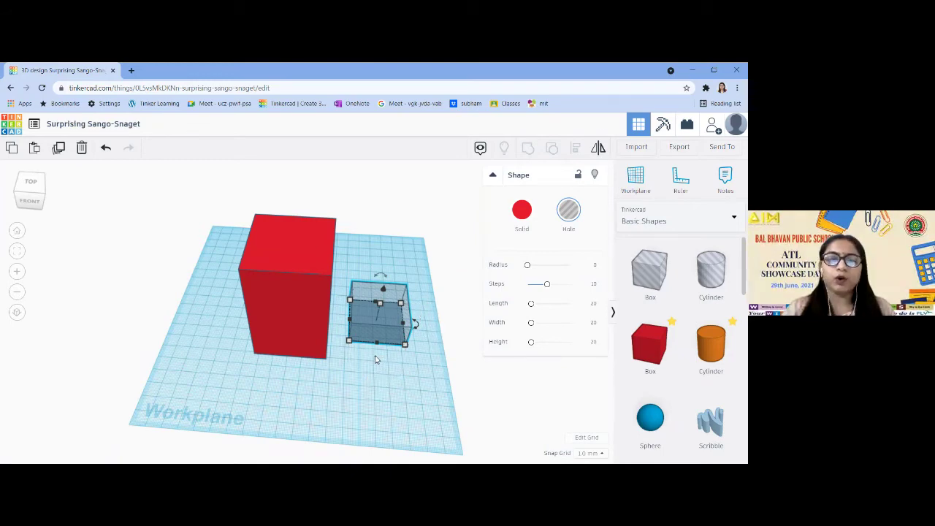
Check the red box's height and make the hole box equally tall at 80 mm
click(310, 352)
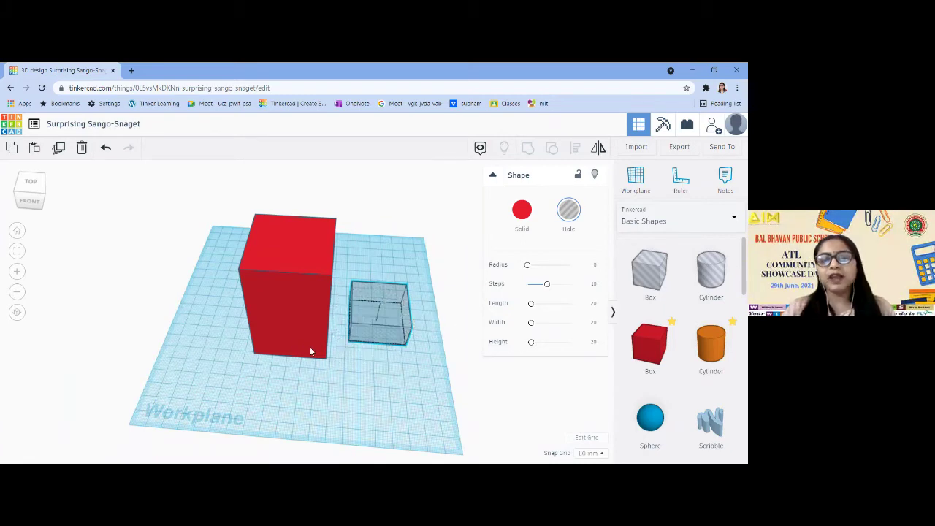
click(401, 343)
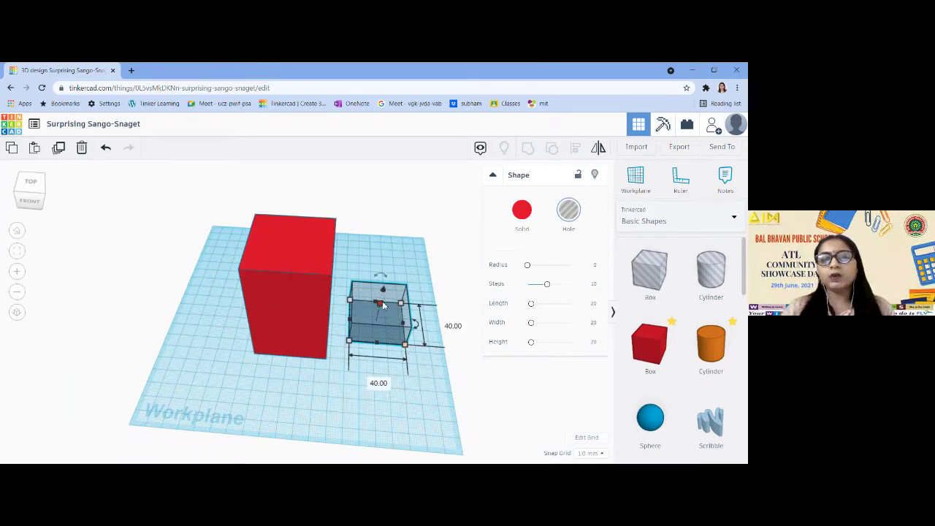
click(284, 273)
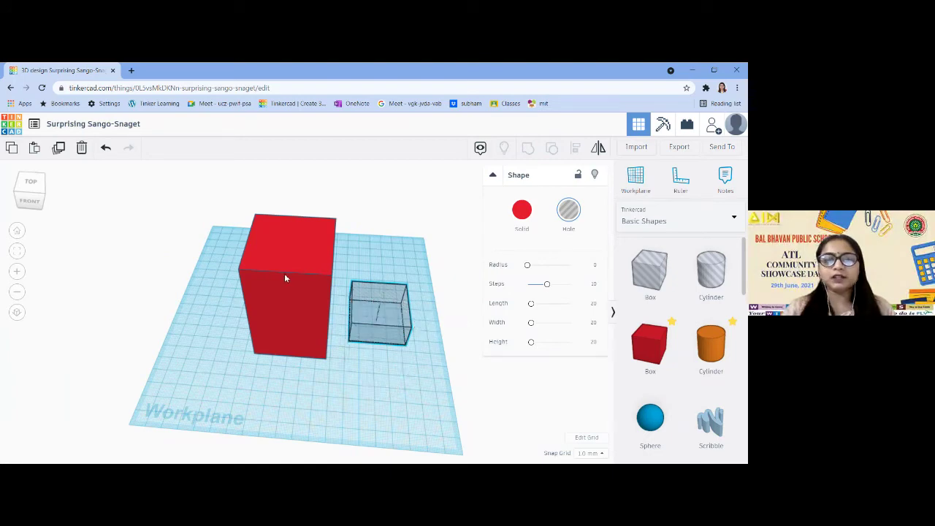
click(289, 244)
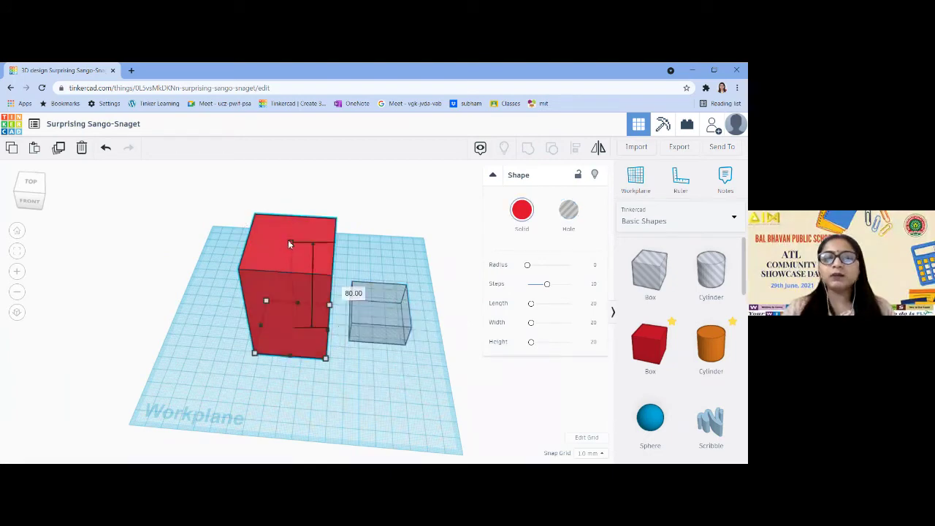
click(375, 308)
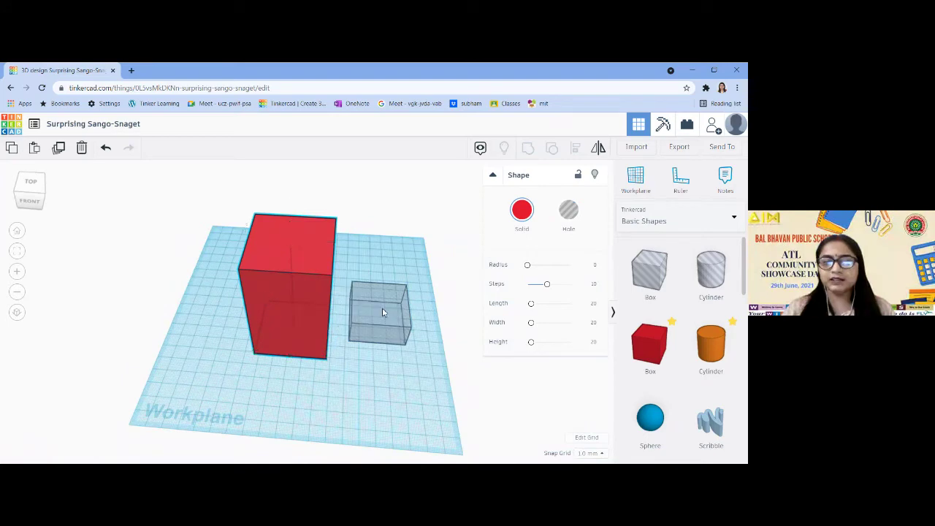
mouse_move(378, 304)
click(434, 315)
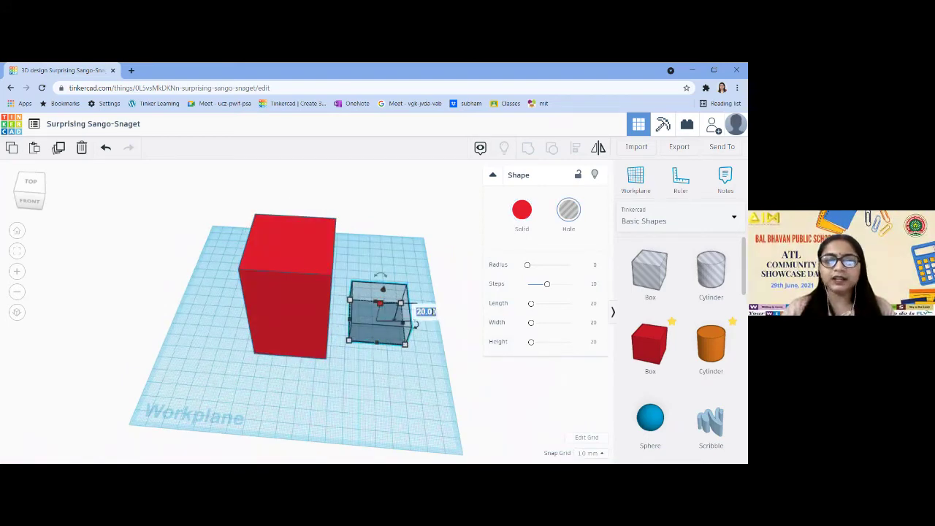
key(Return)
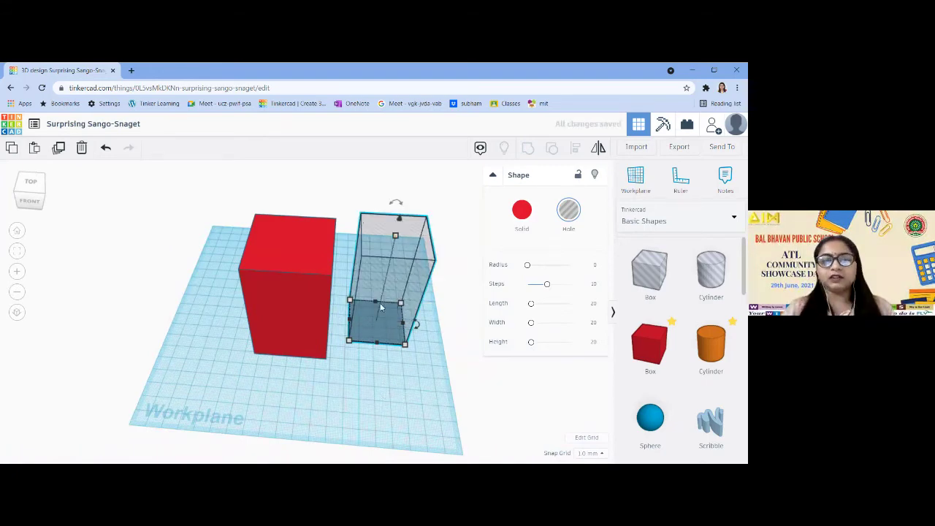
Move the hole box into the middle of the red box, leaving a wall on all four sides
right_drag(277, 381, 250, 370)
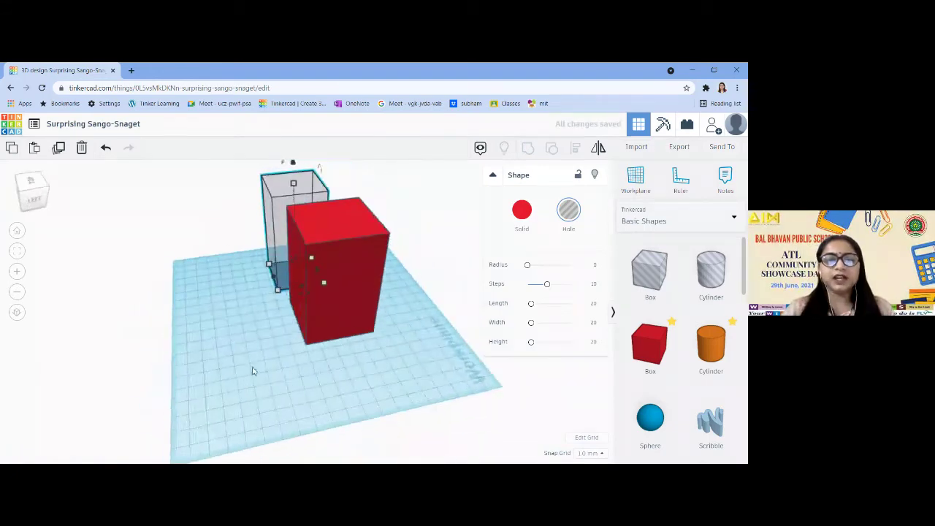
click(34, 199)
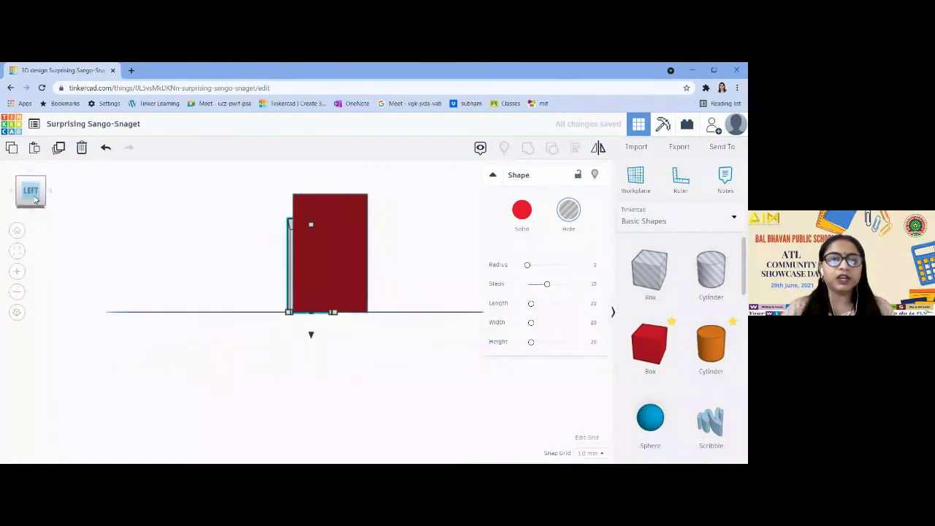
click(27, 181)
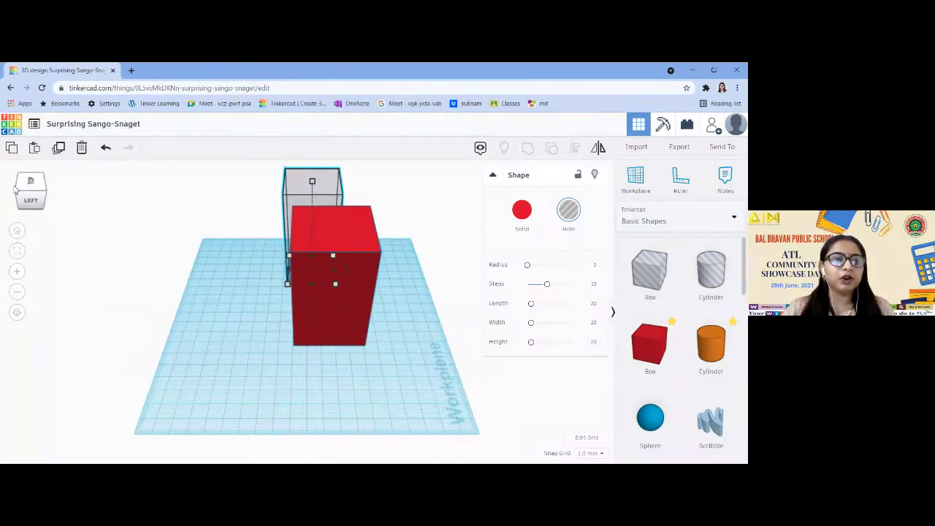
click(13, 188)
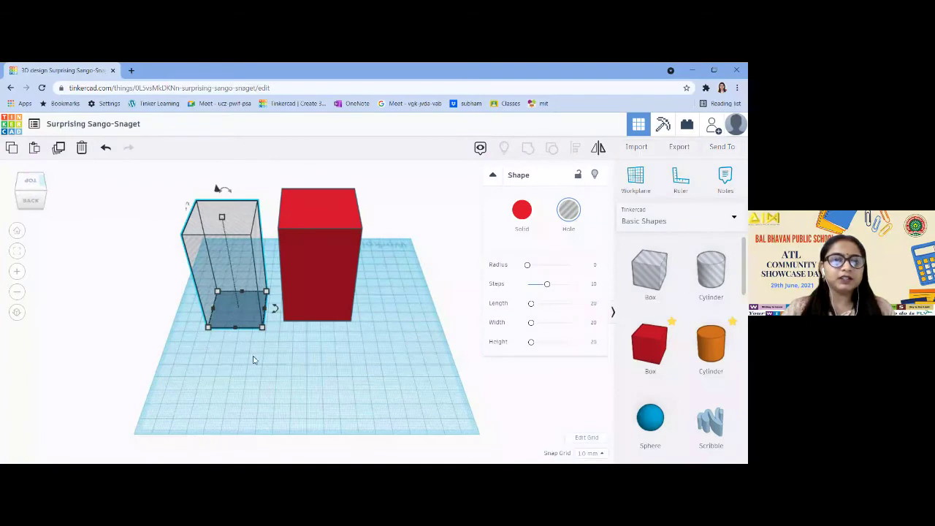
right_drag(269, 400, 209, 345)
drag(198, 282, 305, 273)
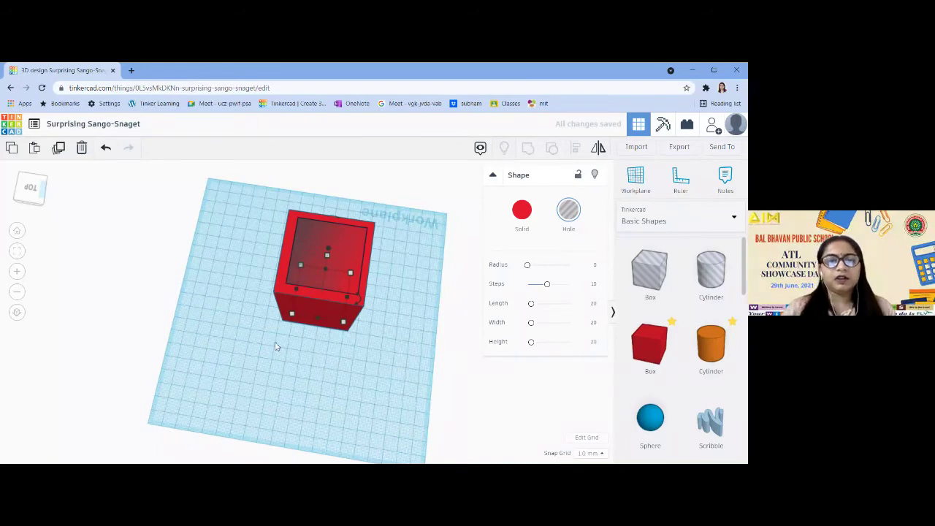
Try grouping the red box with the hole box to cut an opening through its full height, and ungroup them
right_drag(252, 184, 355, 336)
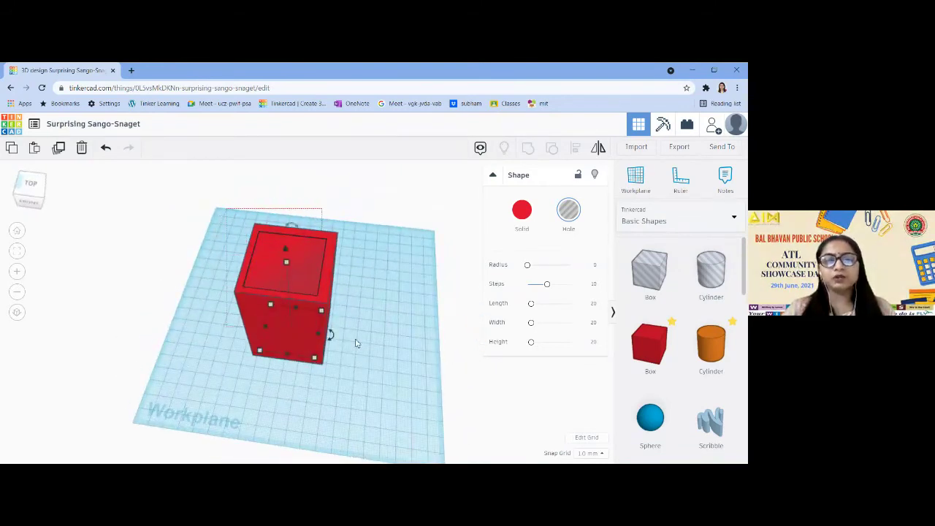
drag(356, 342, 377, 401)
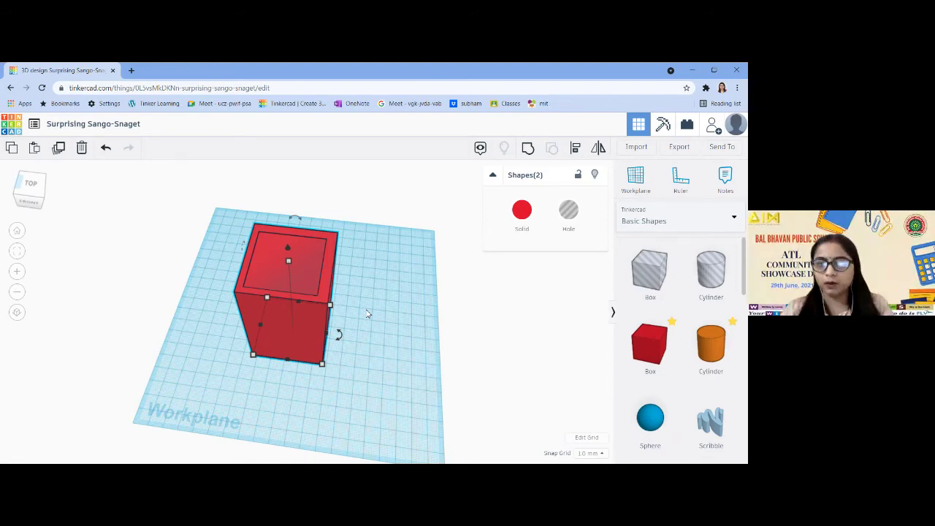
click(527, 148)
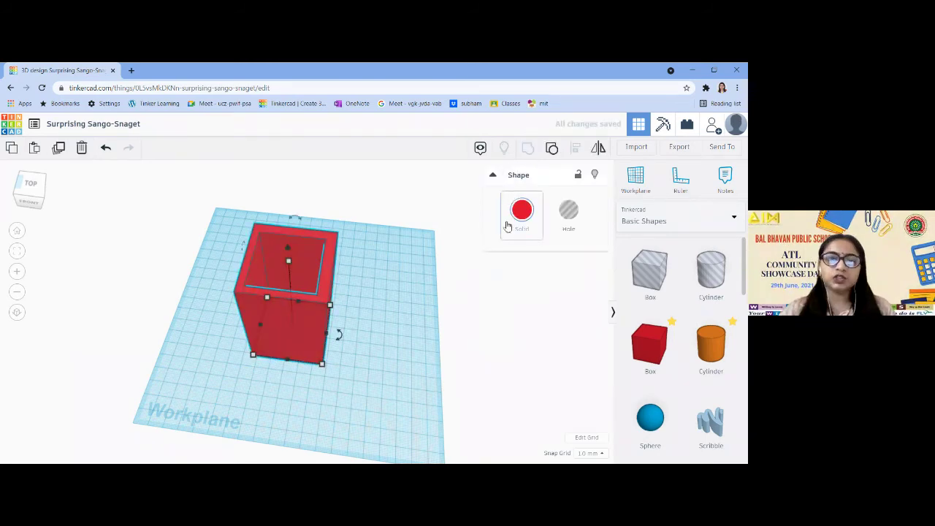
mouse_move(216, 379)
right_down()
mouse_move(203, 393)
mouse_move(253, 412)
mouse_move(358, 402)
mouse_move(411, 364)
mouse_move(355, 202)
mouse_move(320, 190)
mouse_move(244, 209)
mouse_move(205, 277)
mouse_move(214, 358)
mouse_move(297, 383)
mouse_move(397, 354)
mouse_move(253, 341)
mouse_move(277, 368)
mouse_move(407, 365)
mouse_move(405, 387)
mouse_move(250, 355)
mouse_move(235, 363)
mouse_move(223, 388)
right_up()
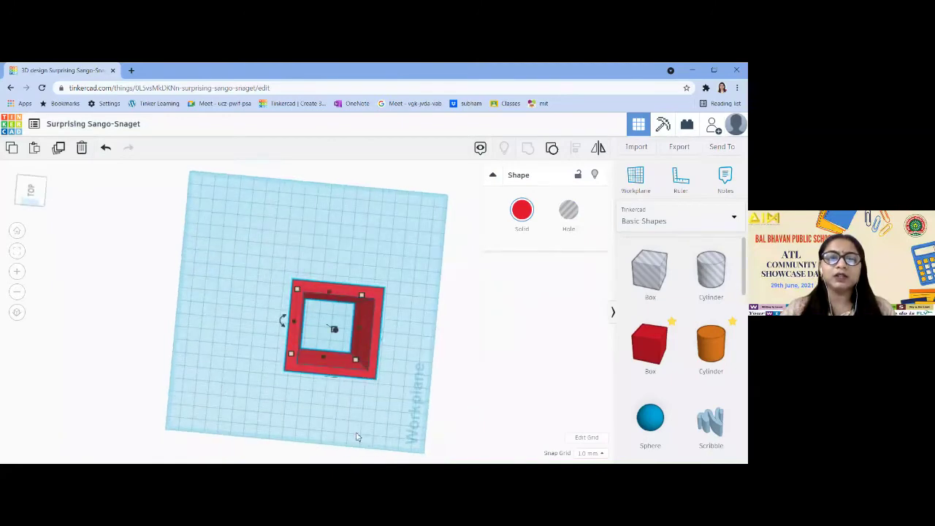
right_drag(358, 437, 285, 460)
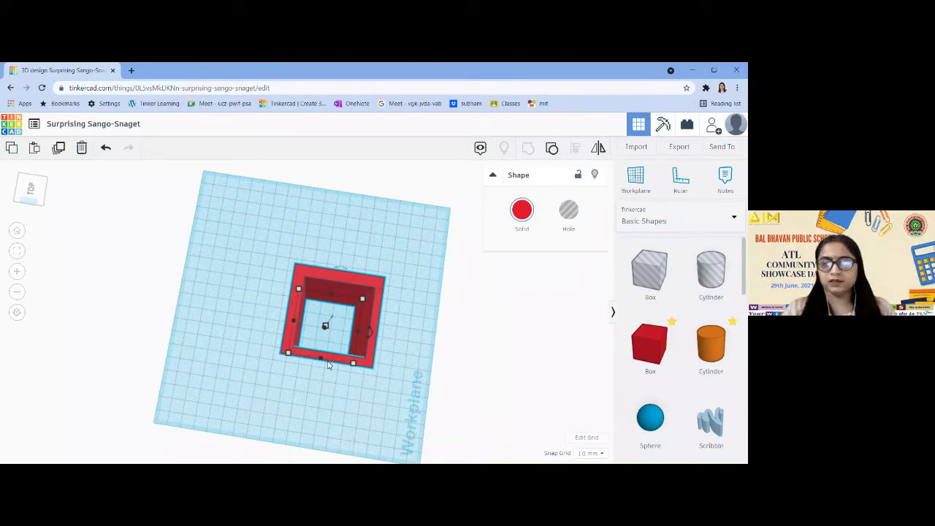
right_drag(299, 424, 313, 393)
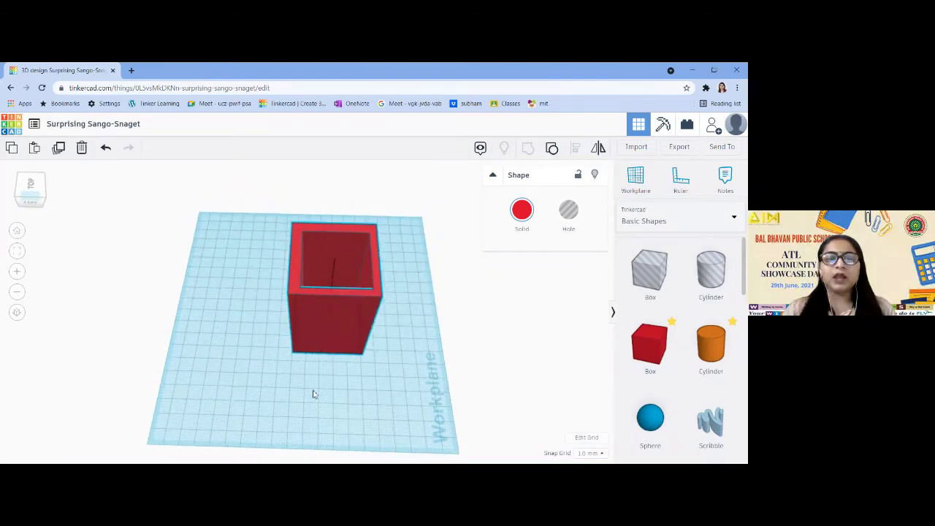
click(552, 148)
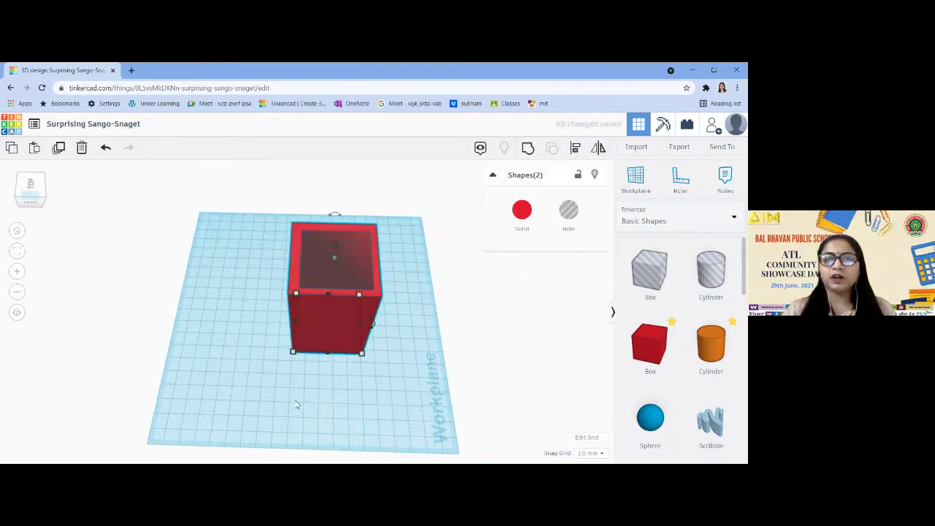
Raise only the hole box 8 mm above the workplane to leave a solid floor in the red box
right_drag(297, 404, 380, 347)
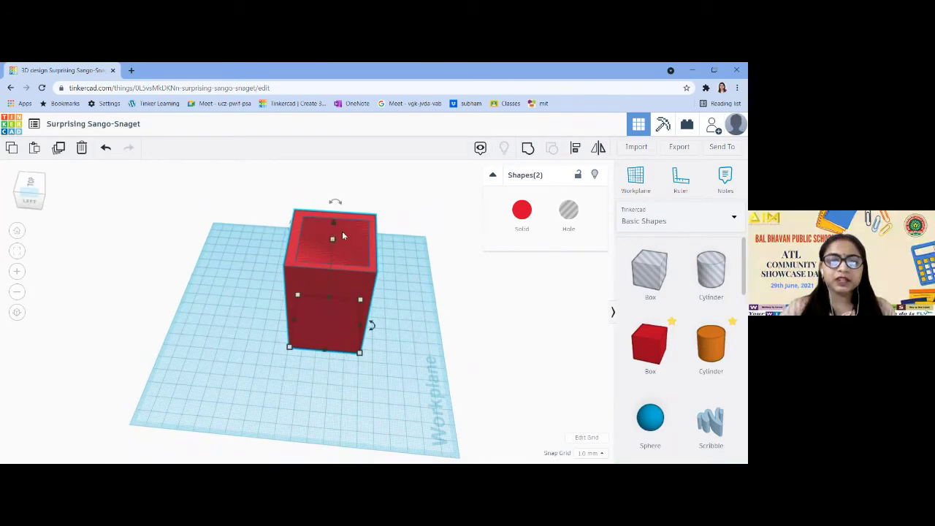
mouse_move(334, 228)
mouse_down()
mouse_move(340, 200)
mouse_move(339, 228)
mouse_up()
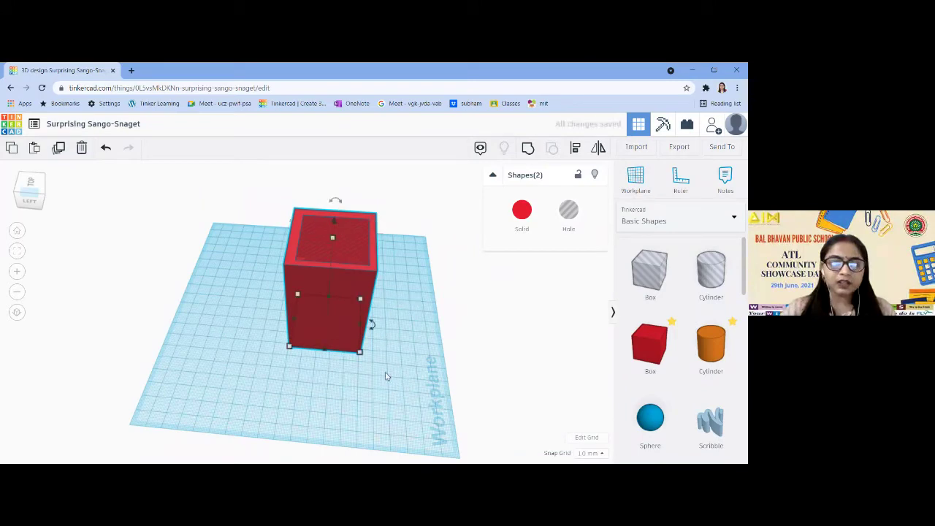
click(292, 428)
click(337, 246)
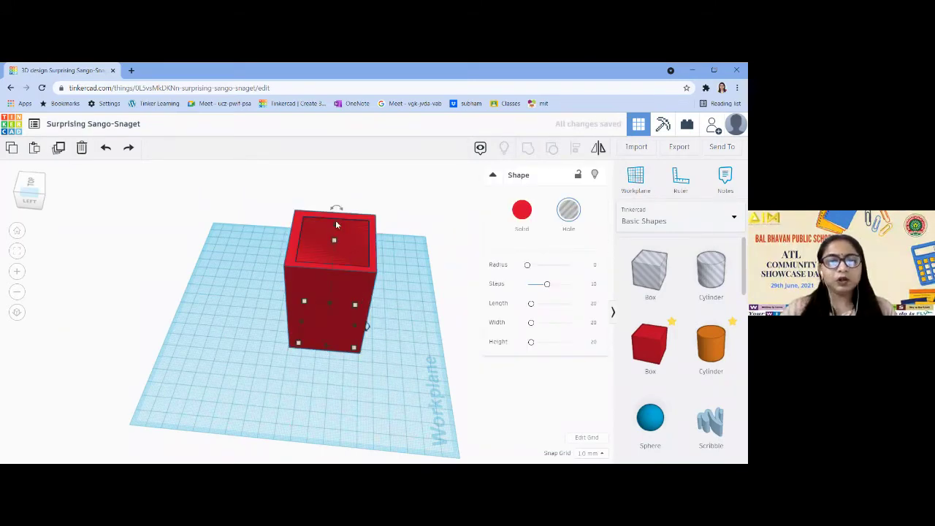
drag(336, 220, 344, 212)
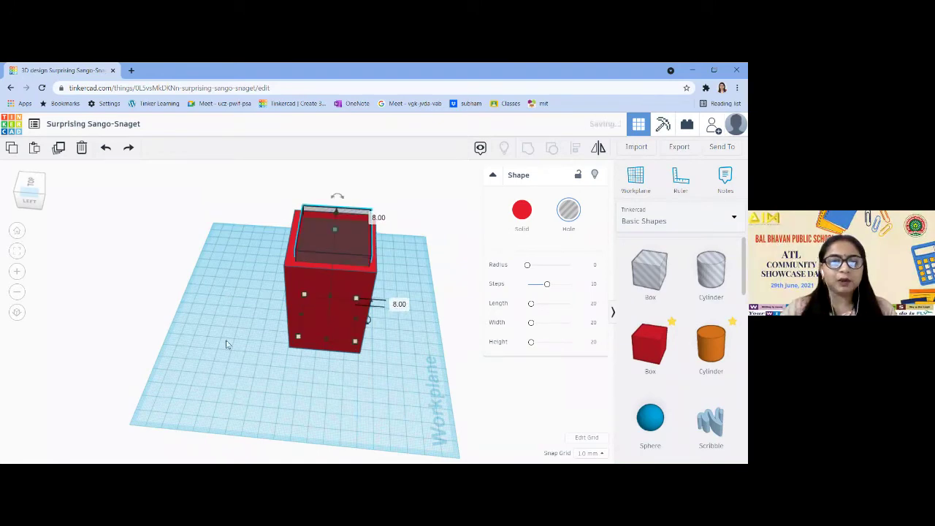
Group the raised hole box with the red box to hollow it out, and inspect the closed-bottom container from several angles
right_drag(228, 340, 334, 296)
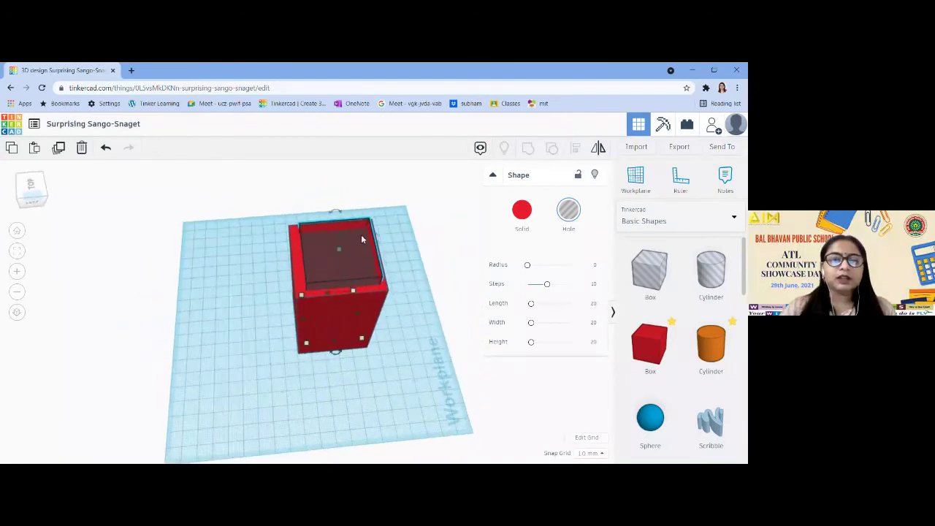
drag(281, 207, 411, 348)
drag(429, 291, 429, 290)
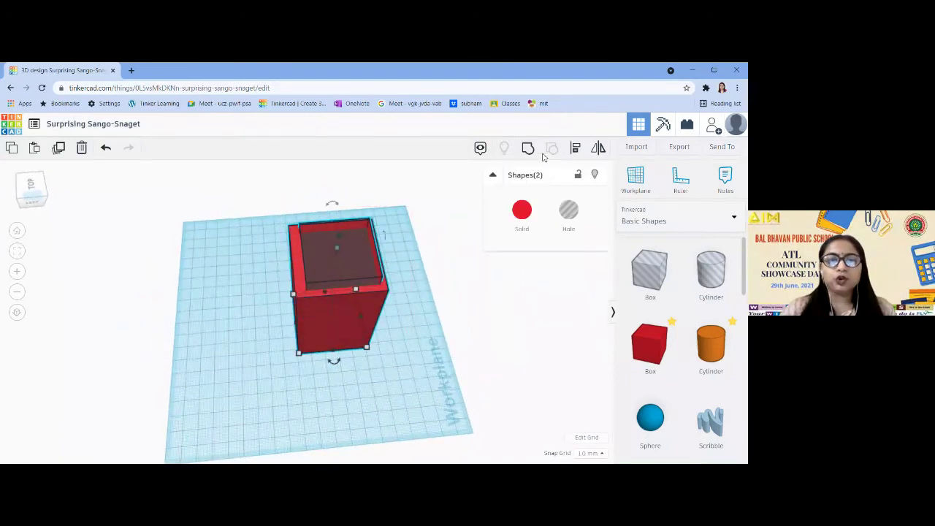
click(528, 151)
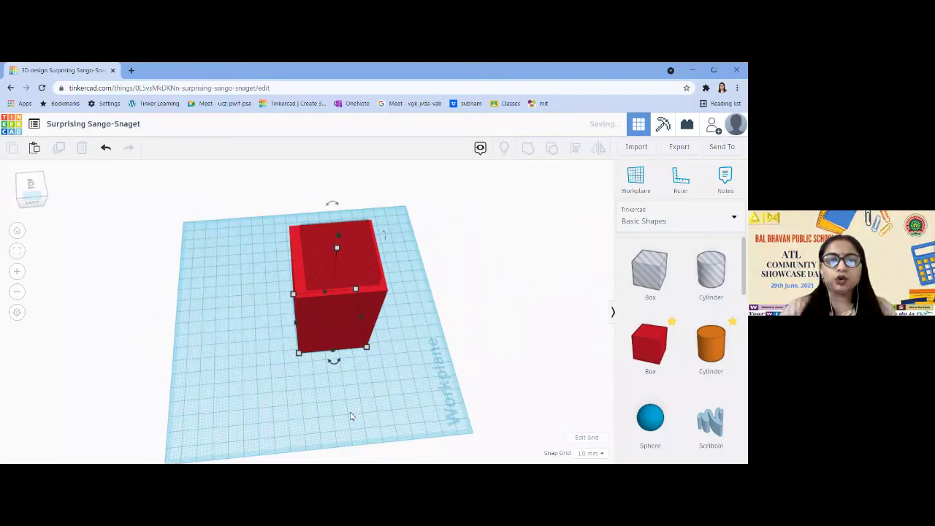
click(413, 380)
right_drag(413, 380, 323, 332)
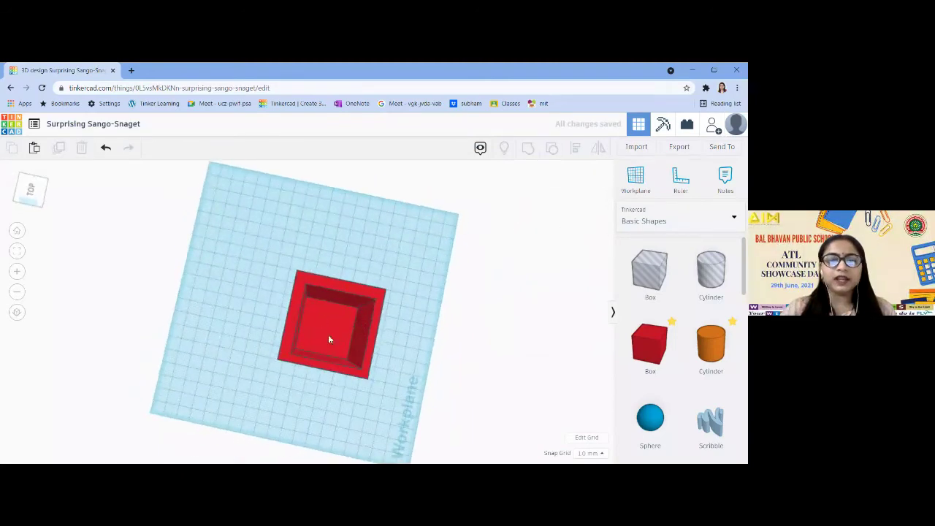
right_drag(244, 355, 381, 396)
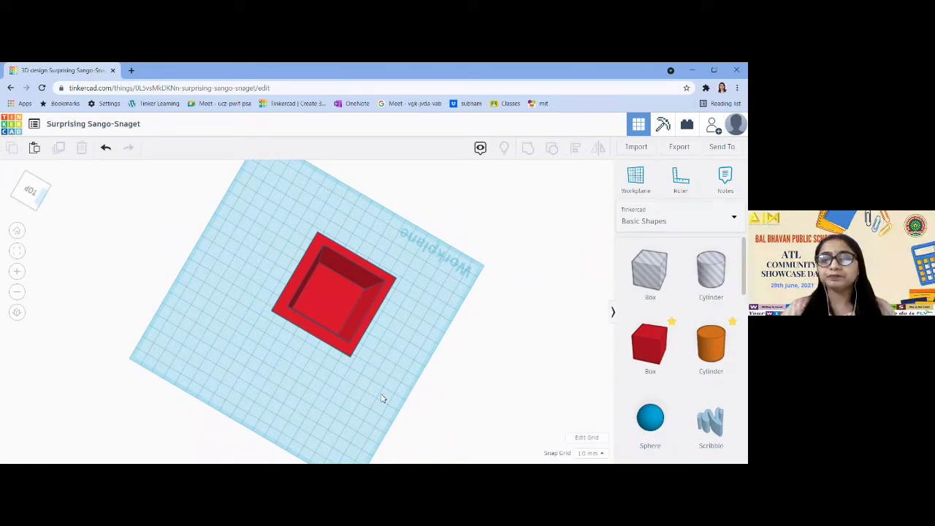
right_drag(297, 390, 346, 342)
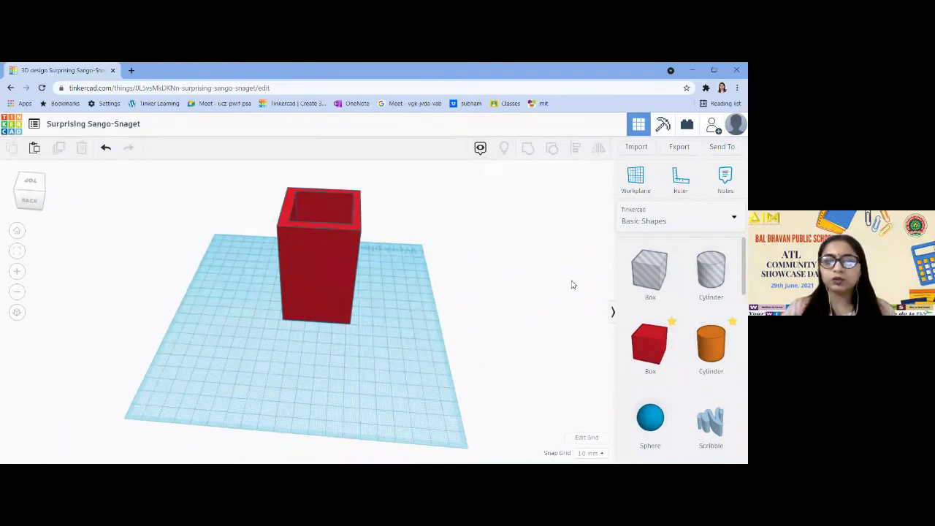
Move the red container toward the near edge of the workplane and place a sphere in front of its outer wall
click(297, 299)
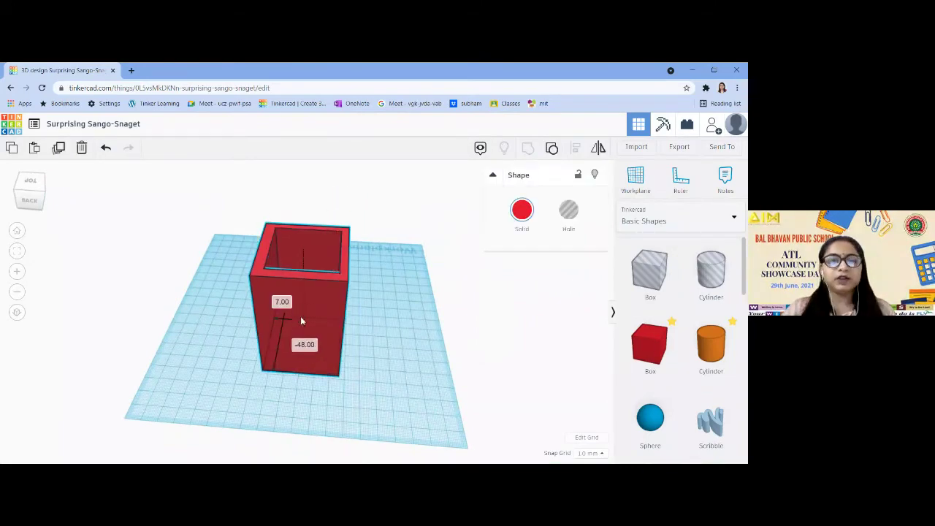
click(651, 417)
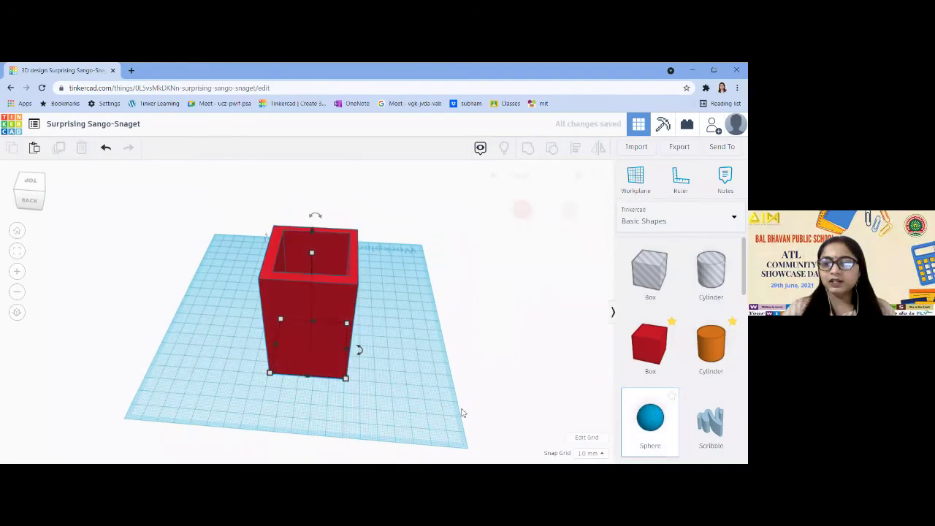
click(303, 385)
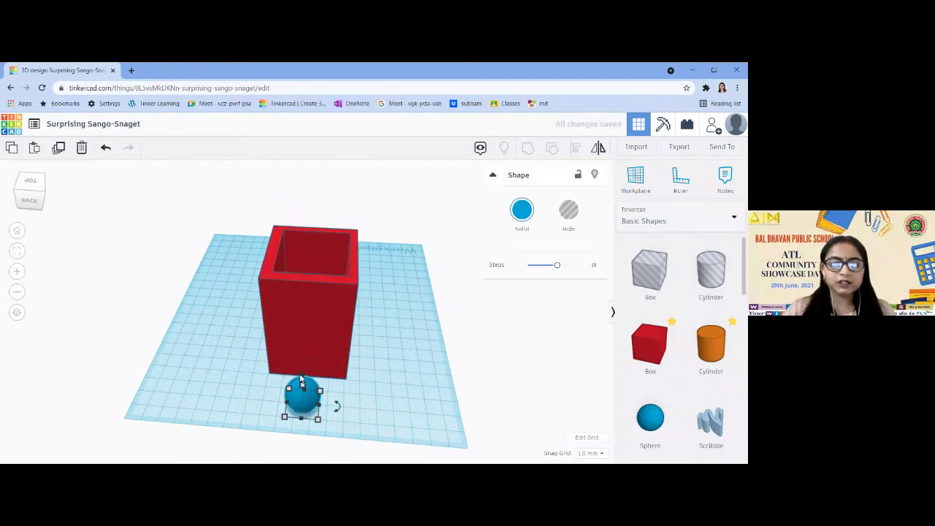
Raise the sphere 33 mm above the workplane and push it against the red container's outer wall
drag(302, 375, 302, 346)
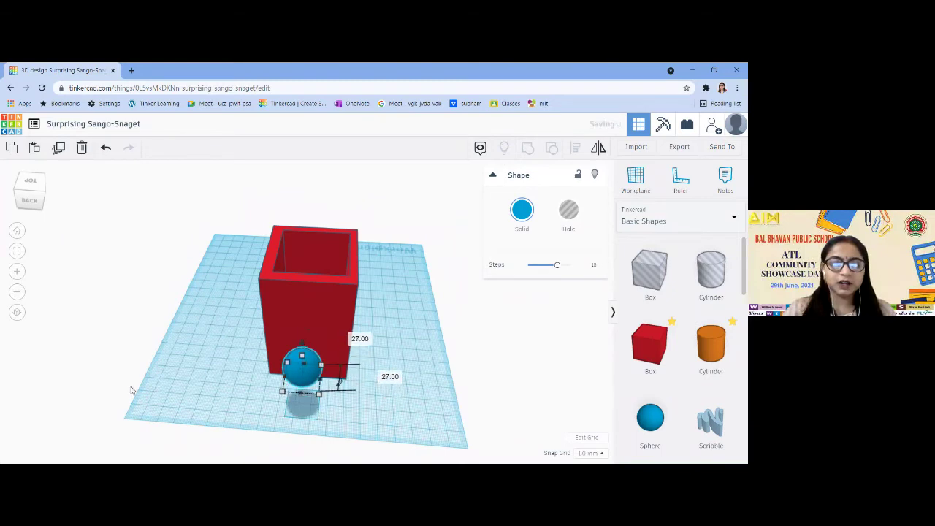
right_drag(236, 407, 274, 424)
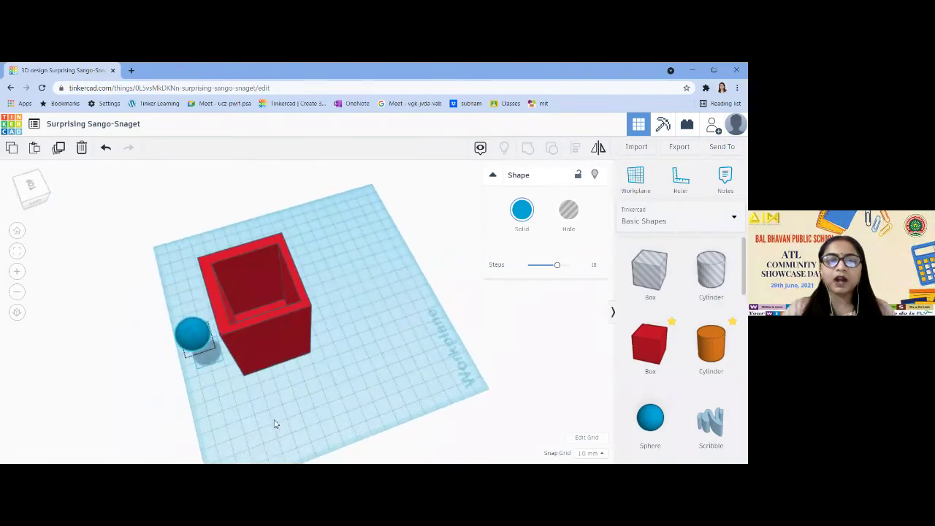
click(191, 336)
drag(191, 336, 219, 322)
right_drag(241, 407, 345, 377)
drag(312, 304, 320, 255)
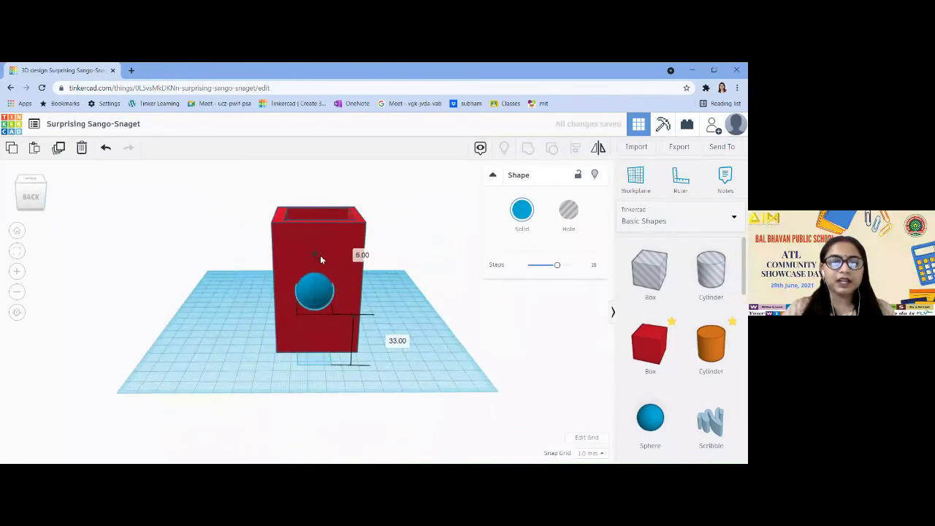
Align the sphere and the red container to each other's middle, both across the width and in height
drag(240, 185, 421, 408)
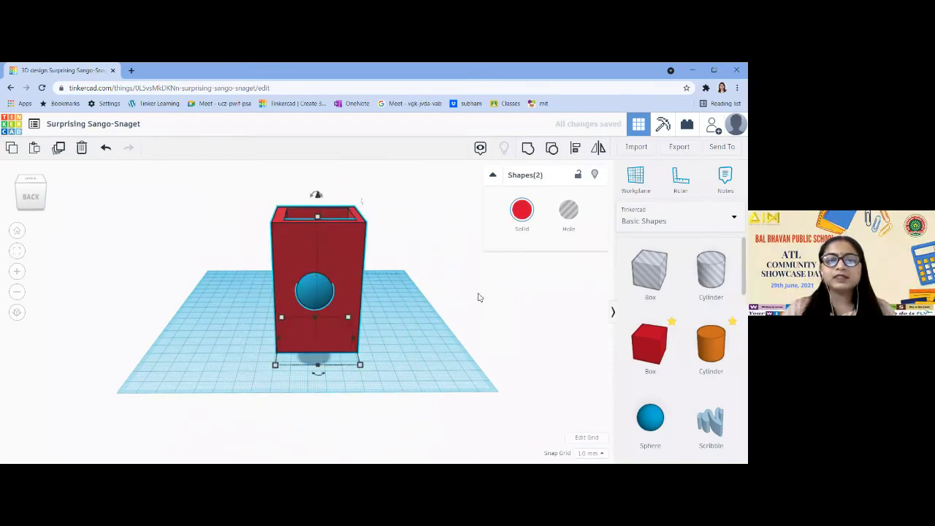
click(575, 148)
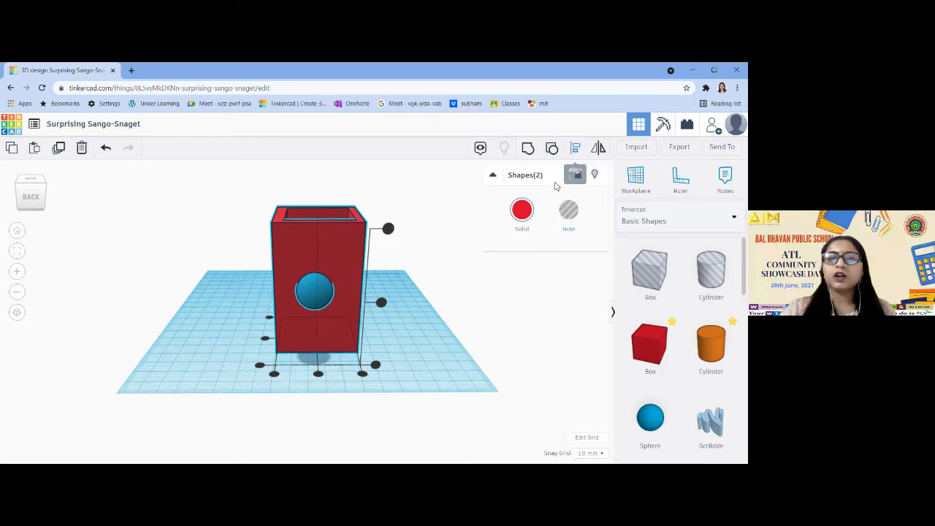
click(319, 375)
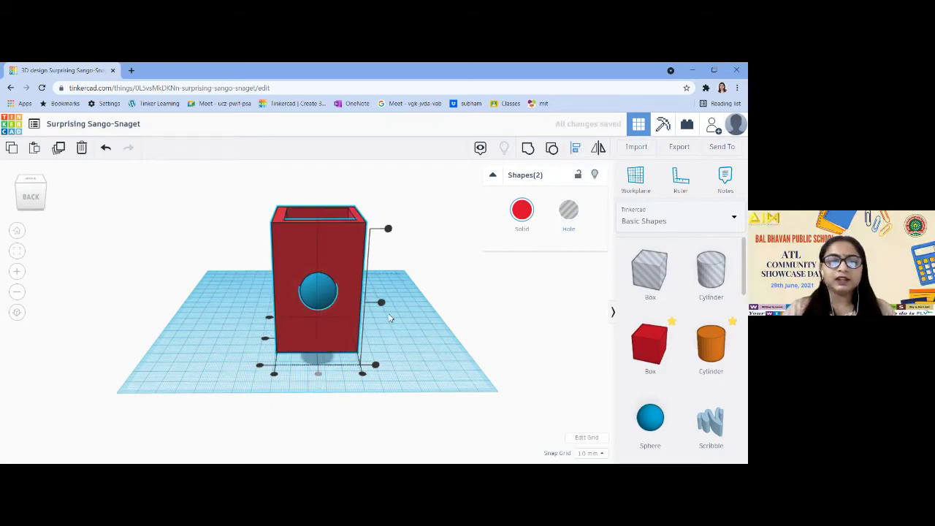
click(381, 302)
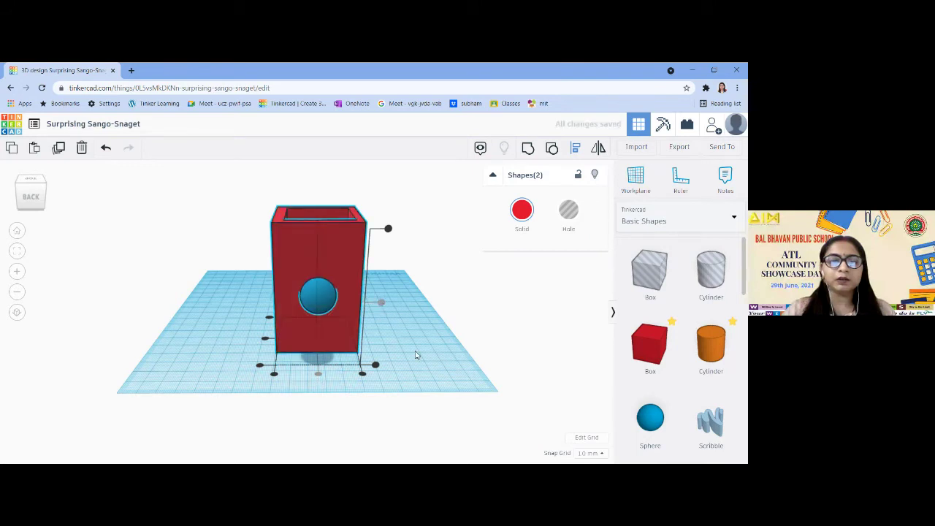
click(219, 386)
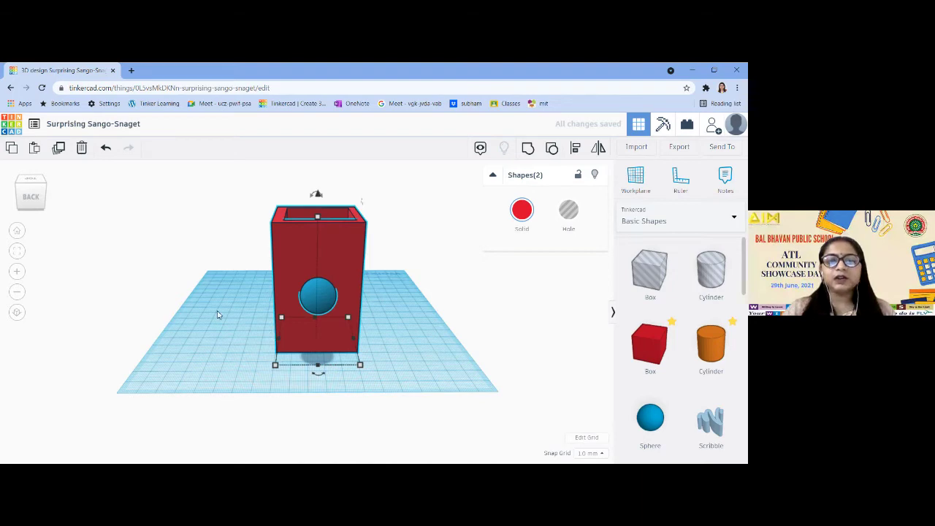
Group the aligned sphere and red container into one shape
right_drag(217, 314, 407, 372)
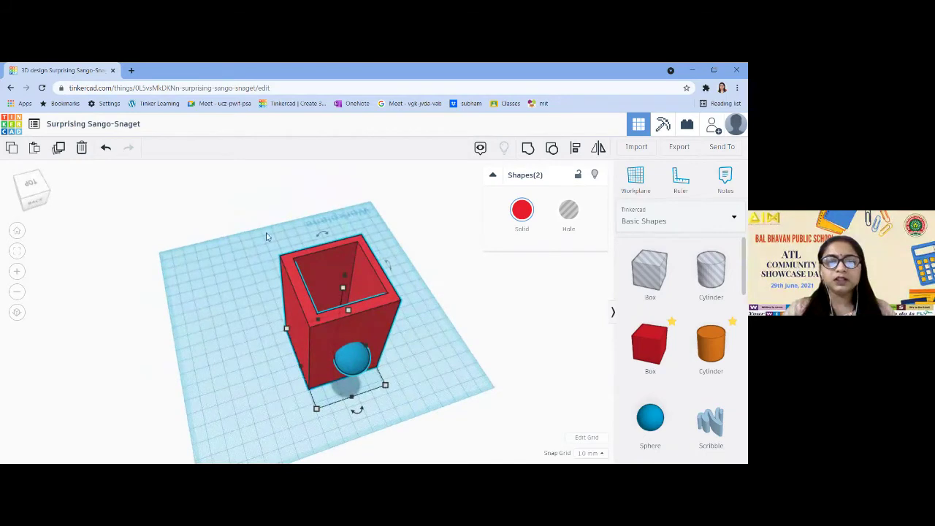
drag(266, 224, 454, 414)
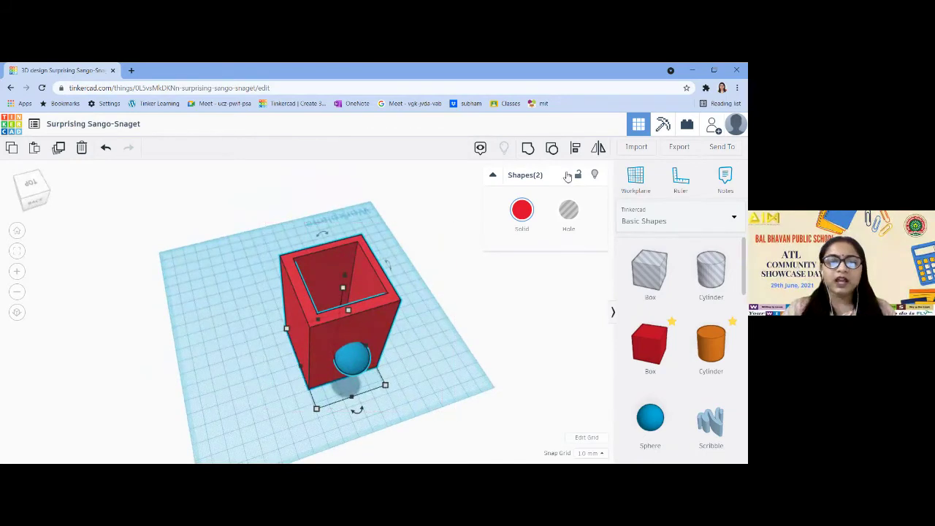
click(530, 152)
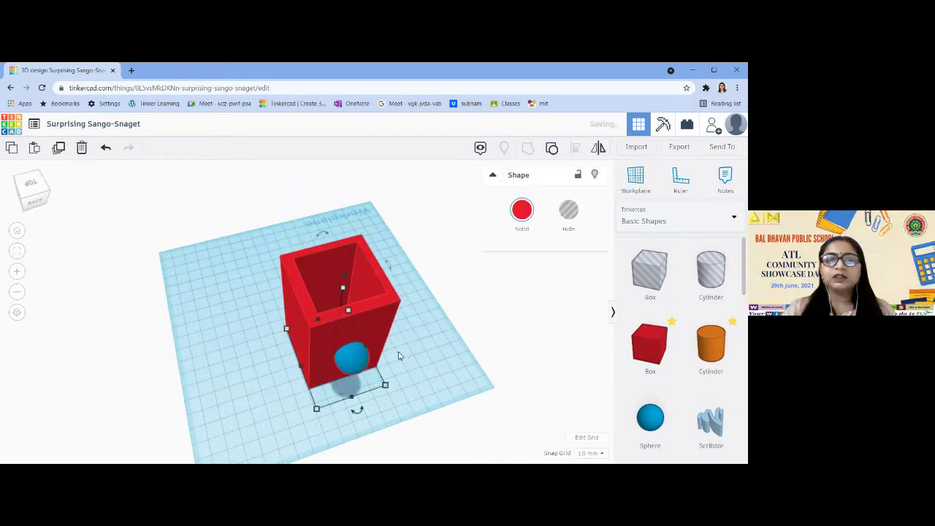
Try yellow, dark blue and magenta as the solid colour of the grouped container and sphere
click(521, 212)
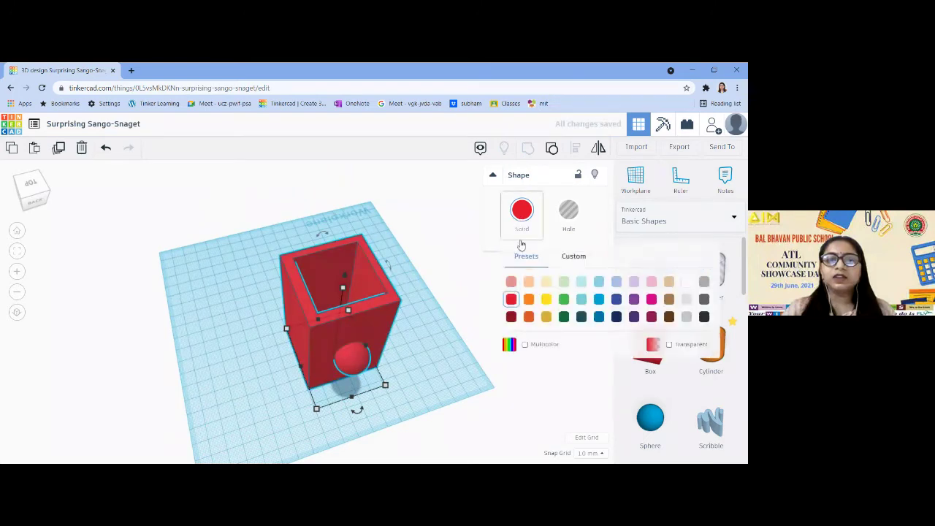
click(546, 299)
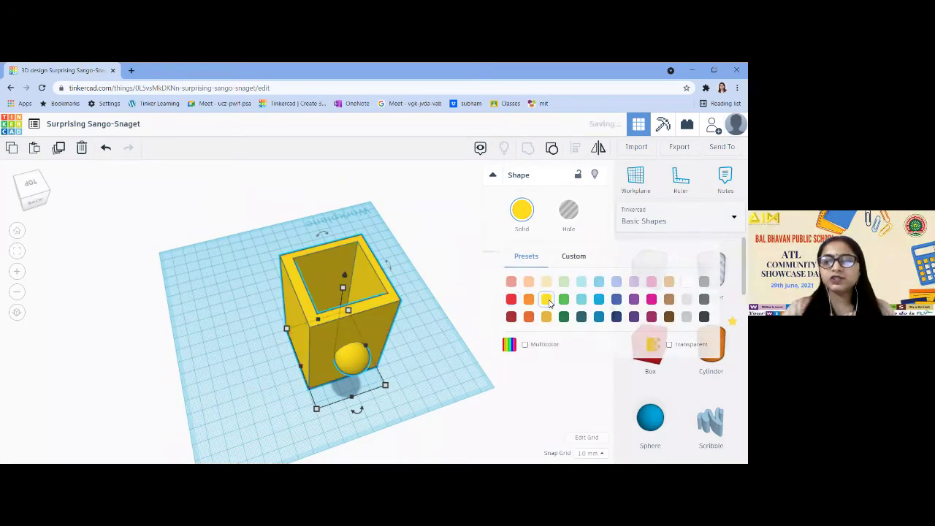
click(521, 212)
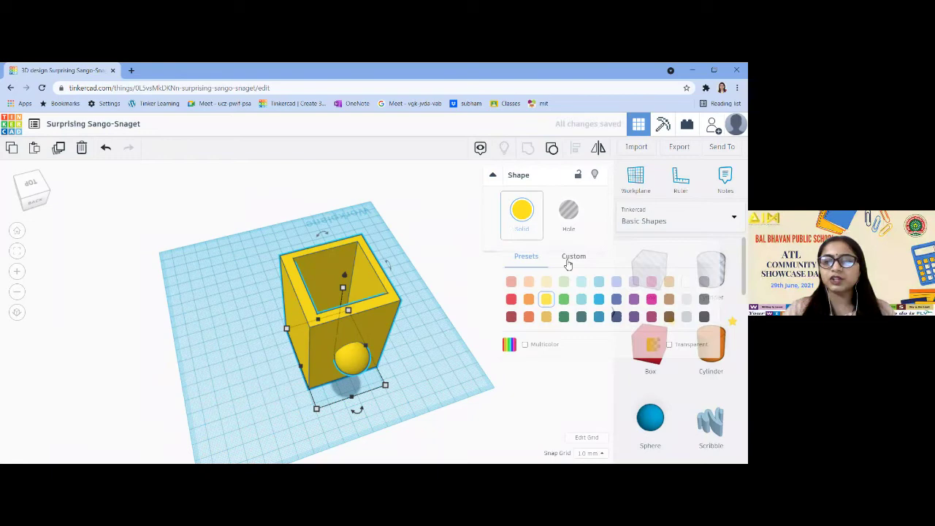
click(616, 307)
click(522, 212)
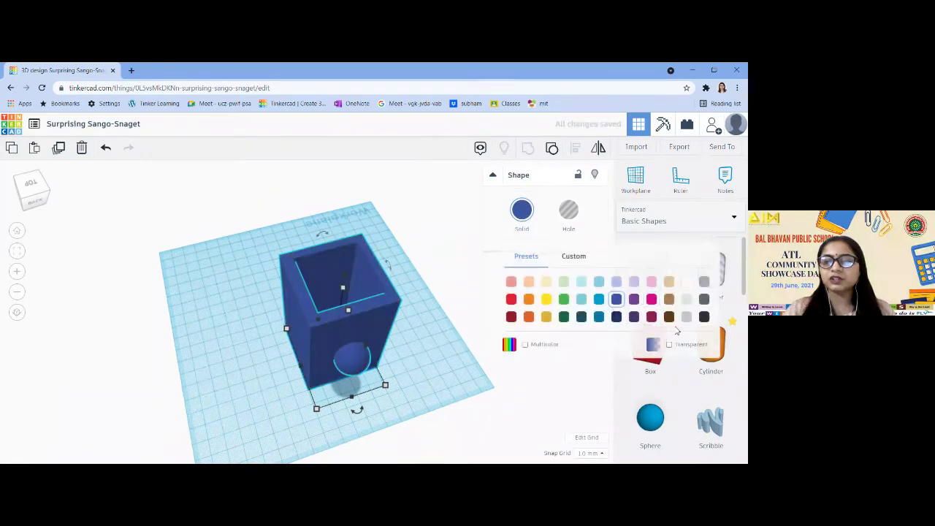
click(648, 299)
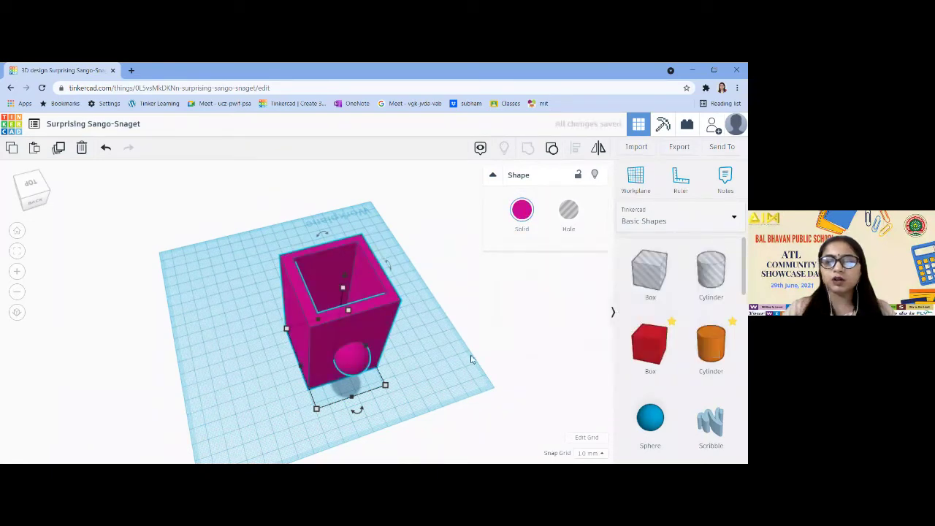
Turn on Multicolor for the grouped shape so the container and sphere keep their own colours
right_drag(451, 365, 456, 295)
click(521, 212)
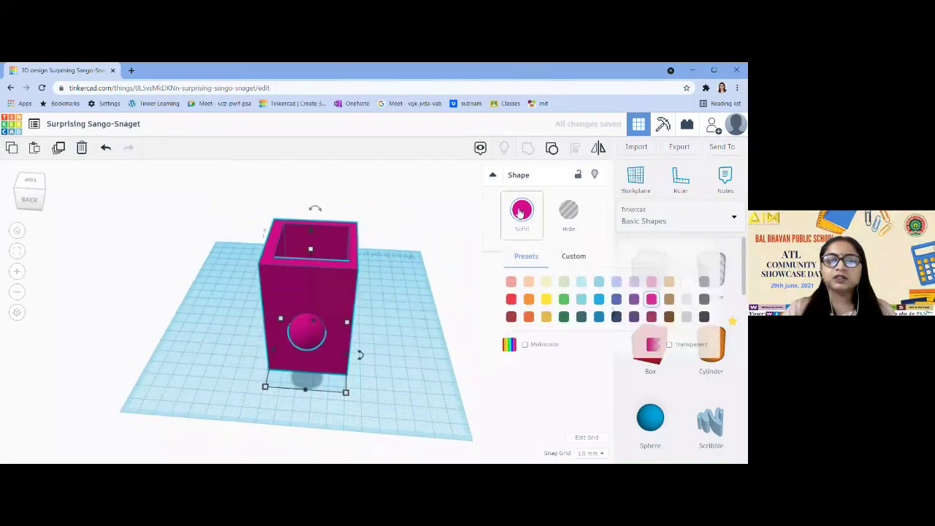
click(523, 344)
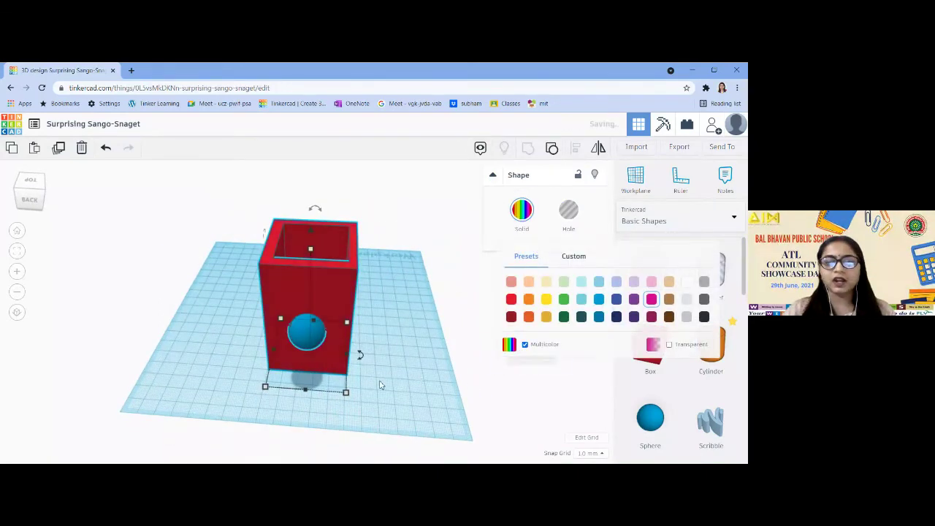
right_drag(227, 385, 278, 376)
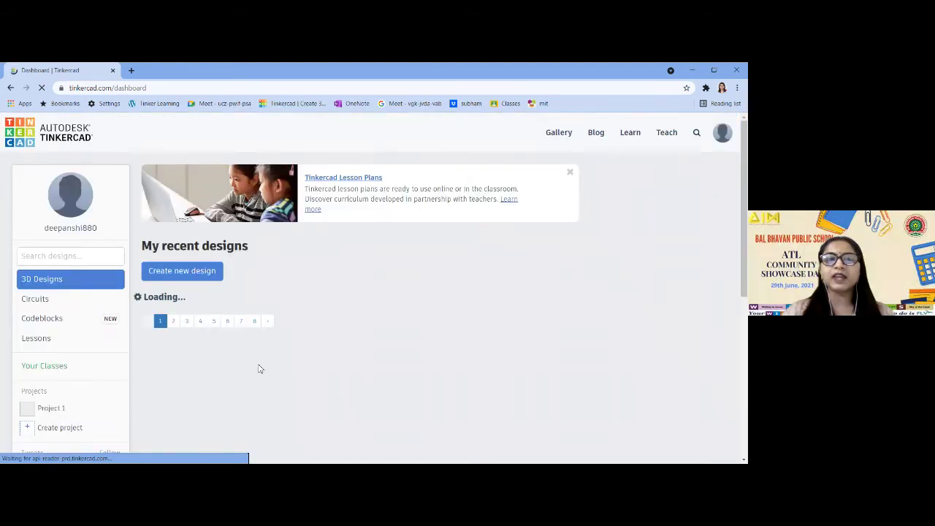
Create a new 3D design from the dashboard
click(201, 271)
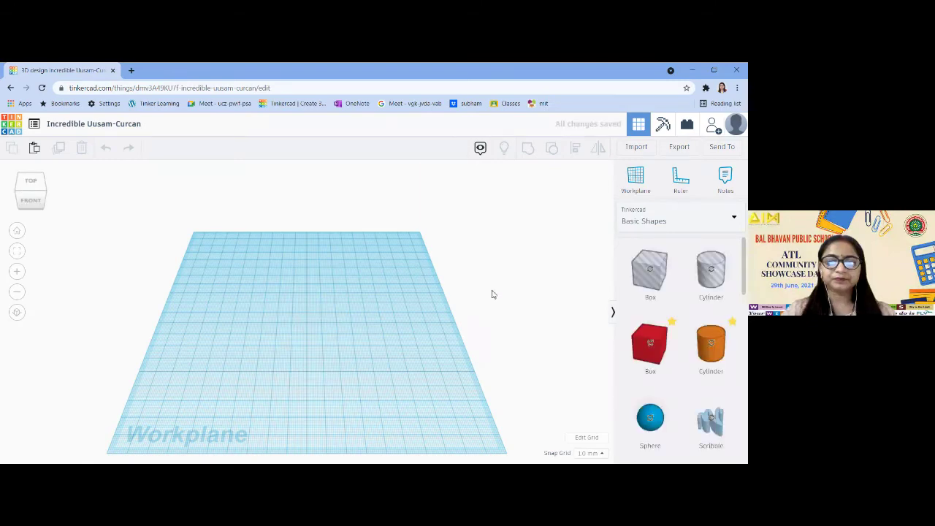
Search Google Images for "leaning tower of pisa" in a new browser tab
click(132, 71)
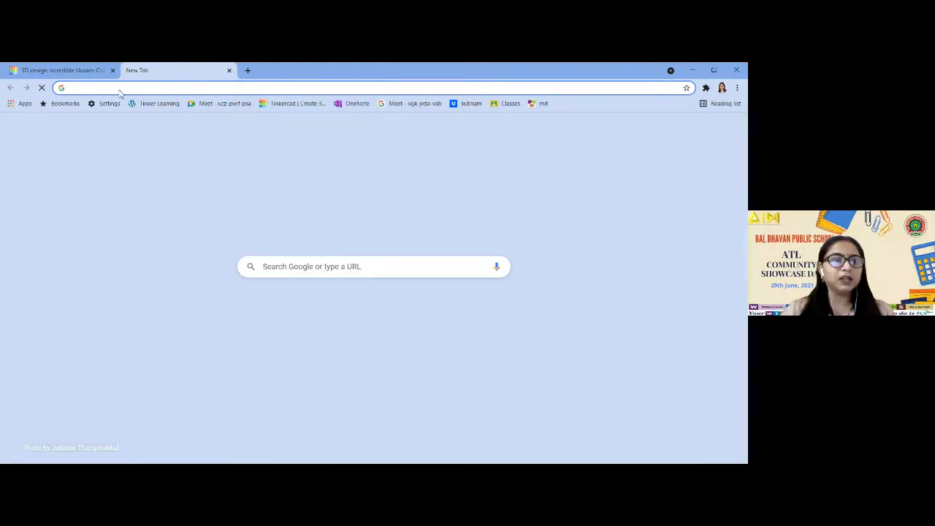
text(leaning tower of pisa)
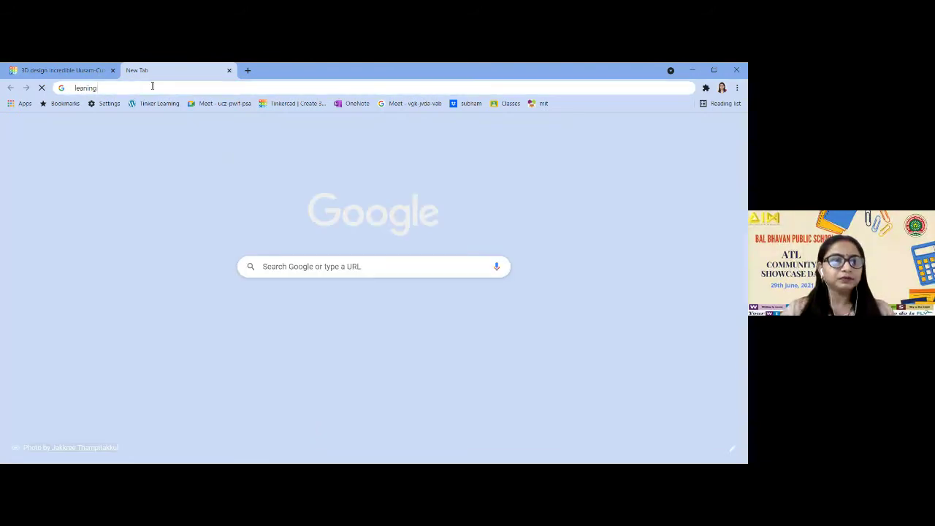
key(Return)
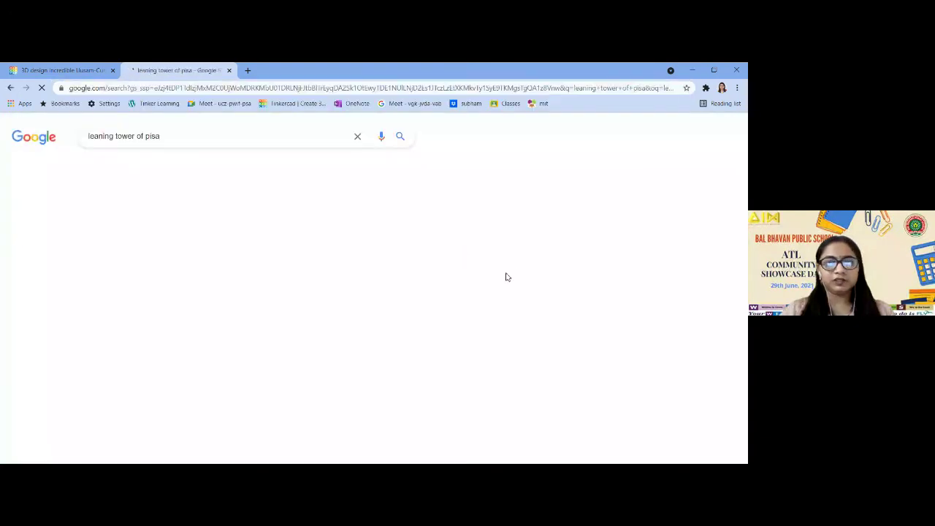
click(137, 167)
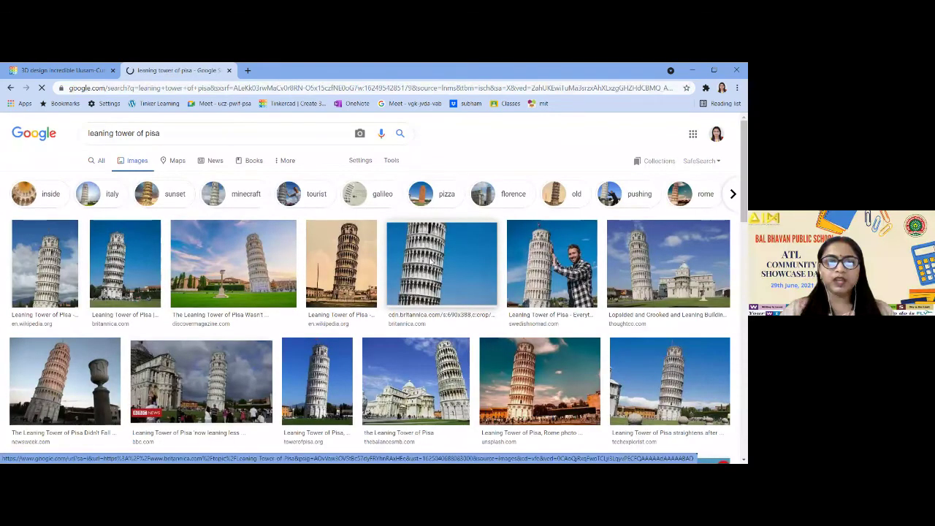
Find a photo showing the entire Leaning Tower of Pisa, open it in its own tab and enlarge it for reference
click(430, 261)
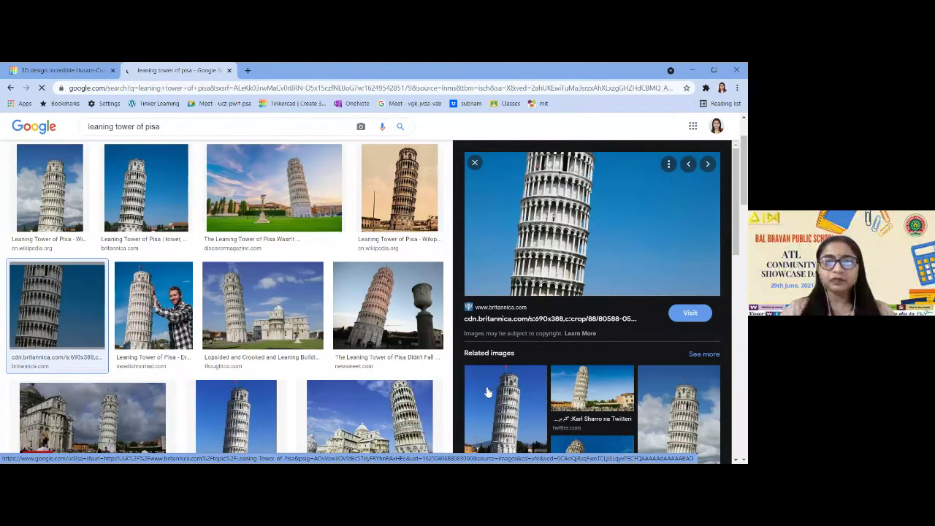
click(493, 411)
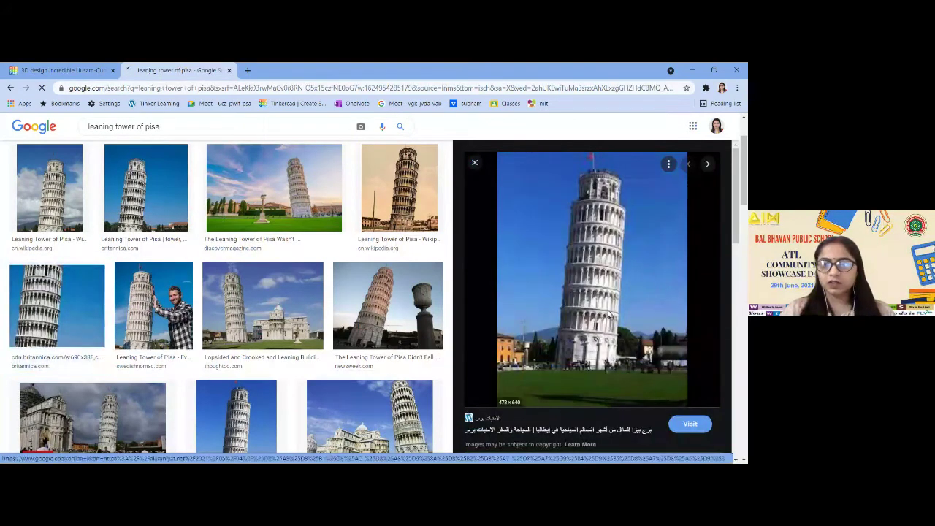
right_click(574, 288)
click(625, 378)
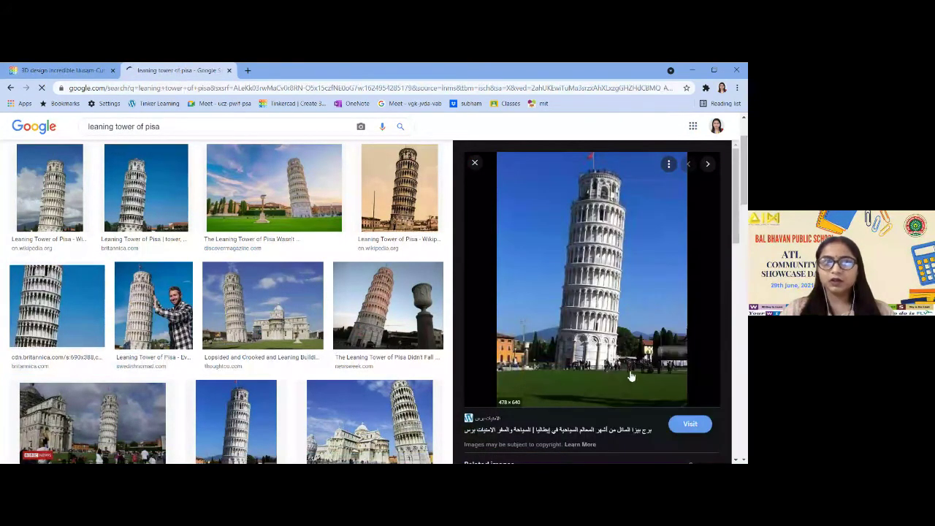
click(283, 71)
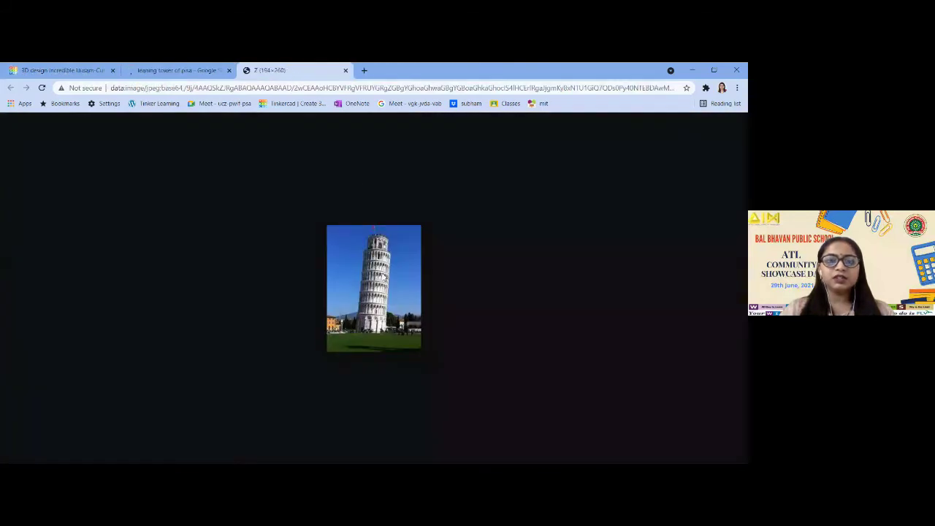
ctrl+scroll(393, 321, up, 1)
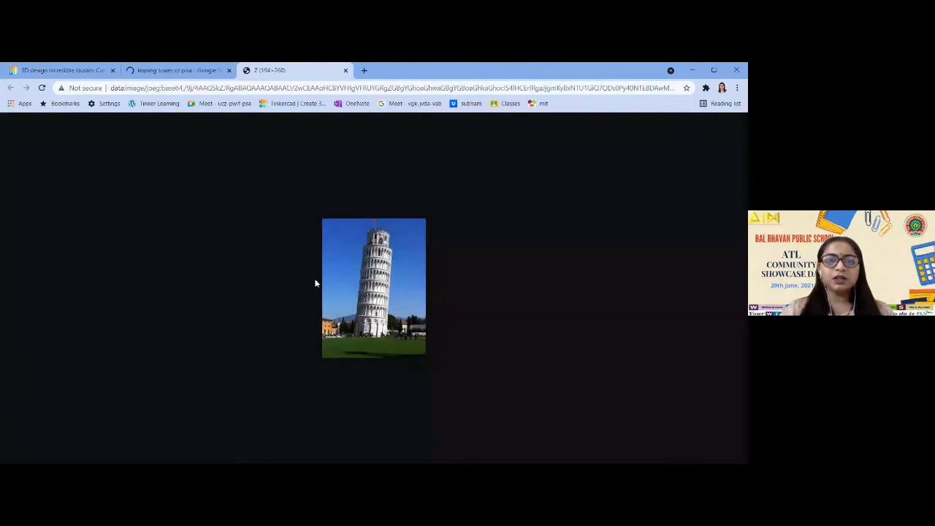
ctrl+scroll(400, 333, up, 5)
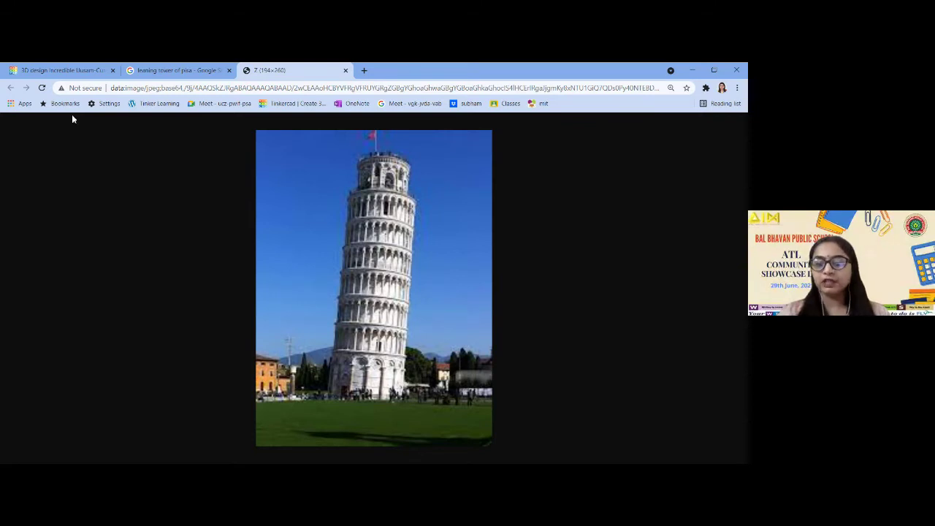
Return to the new Tinkercad design and place a solid orange cylinder on the workplane
click(73, 72)
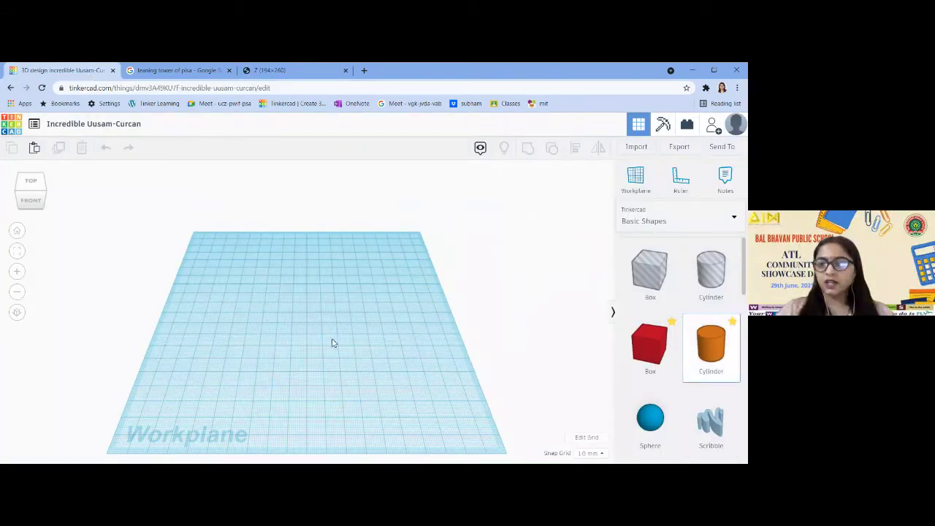
click(364, 363)
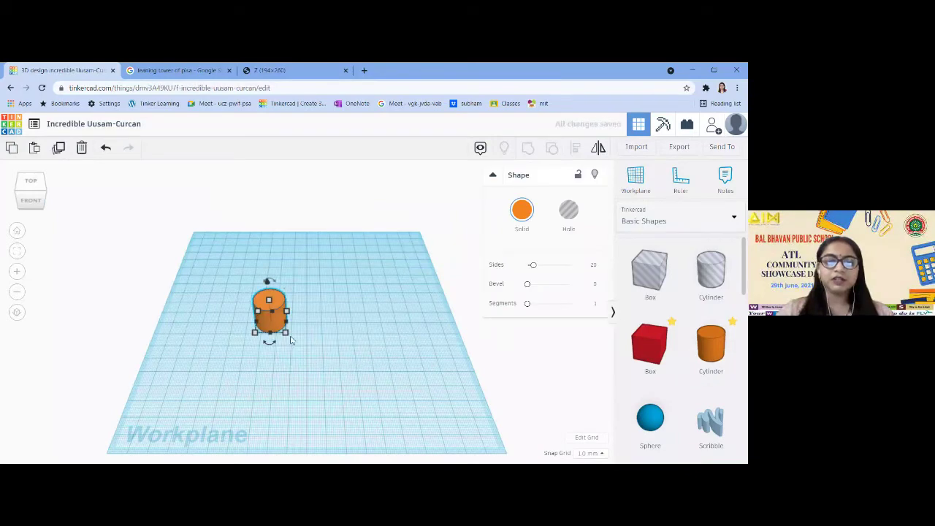
Set the cylinder's width and length to 80 mm each and move it about 32 mm toward the back of the workplane
drag(284, 336, 374, 387)
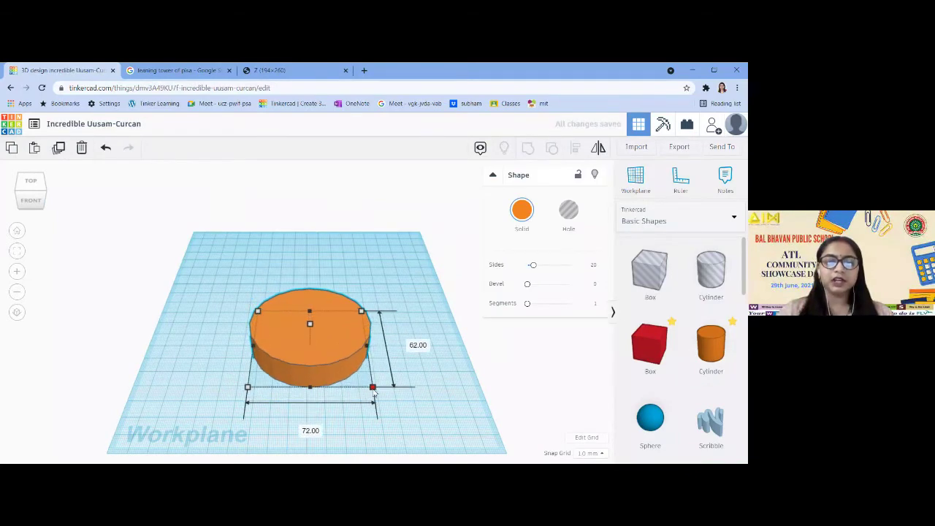
click(310, 430)
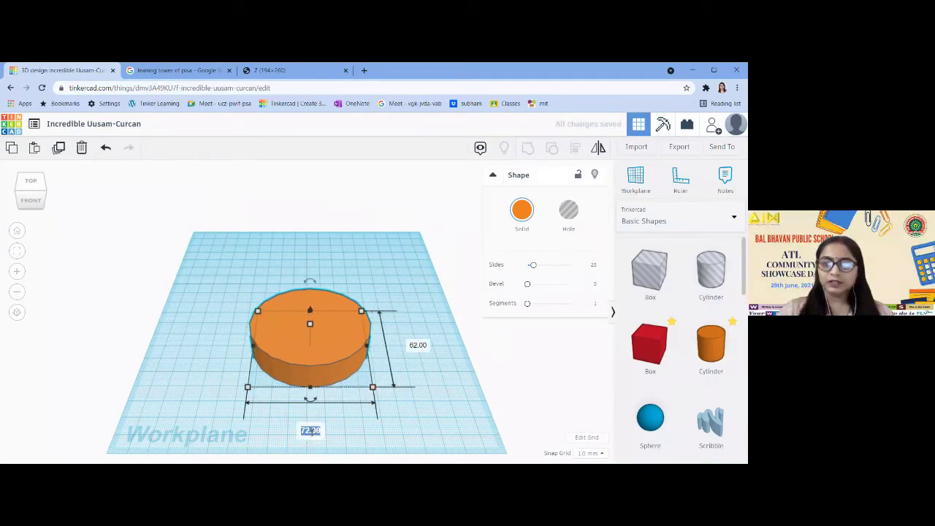
text(80)
key(Return)
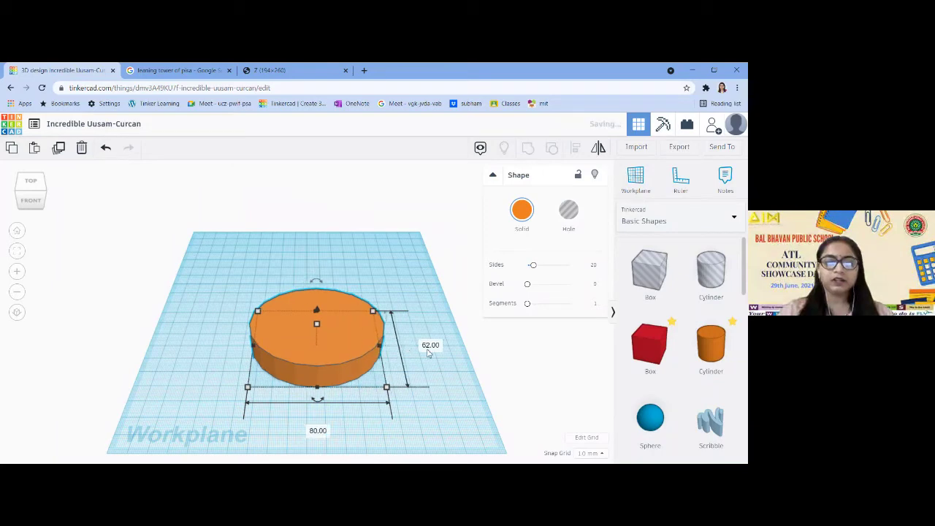
click(430, 345)
text(80)
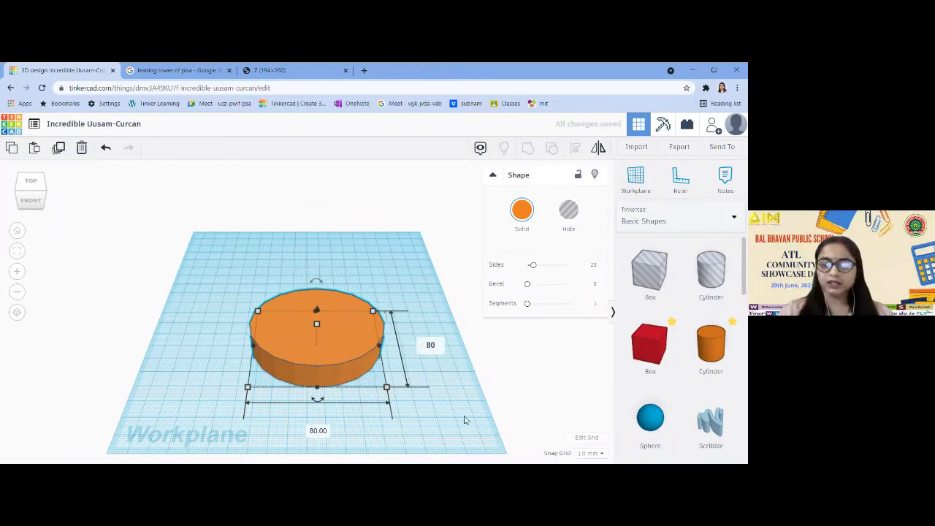
key(Return)
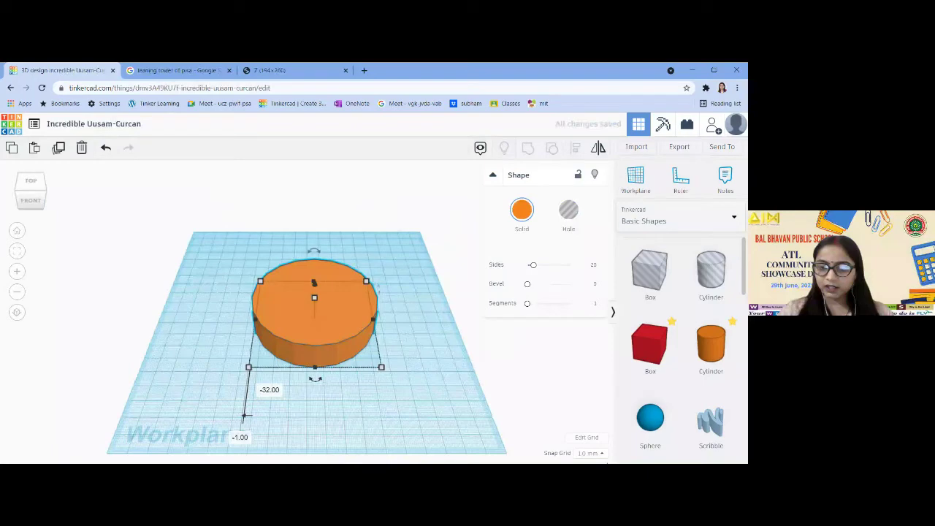
click(320, 417)
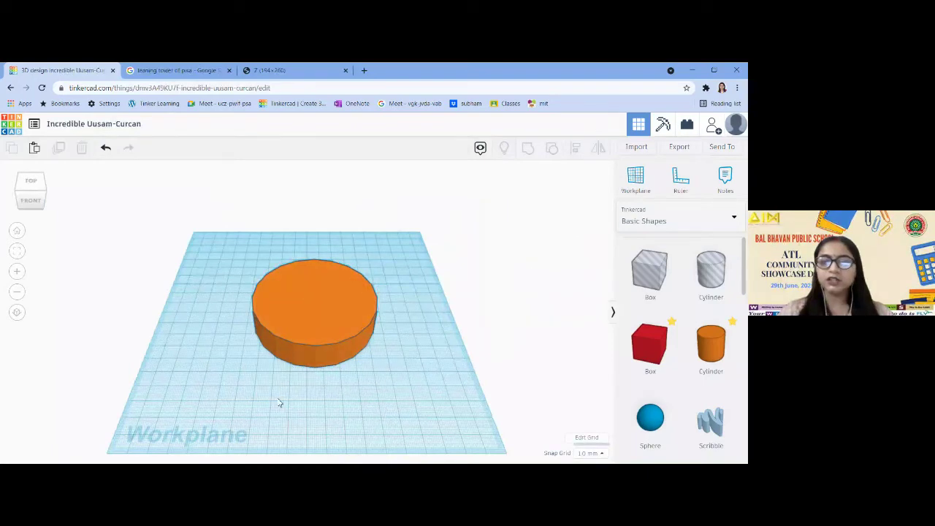
Smooth the large cylinder's outline by raising its number of sides to 64
click(318, 329)
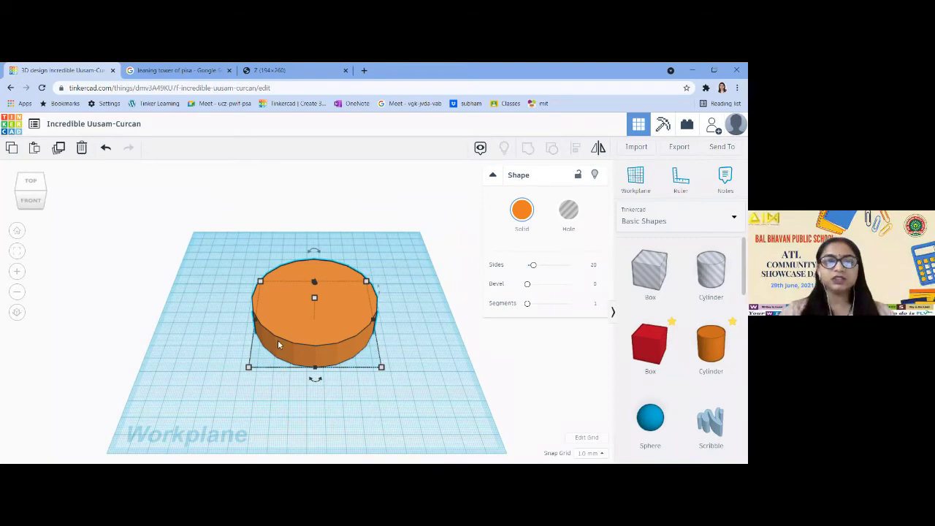
right_drag(329, 391, 394, 358)
scroll(308, 338, up, 4)
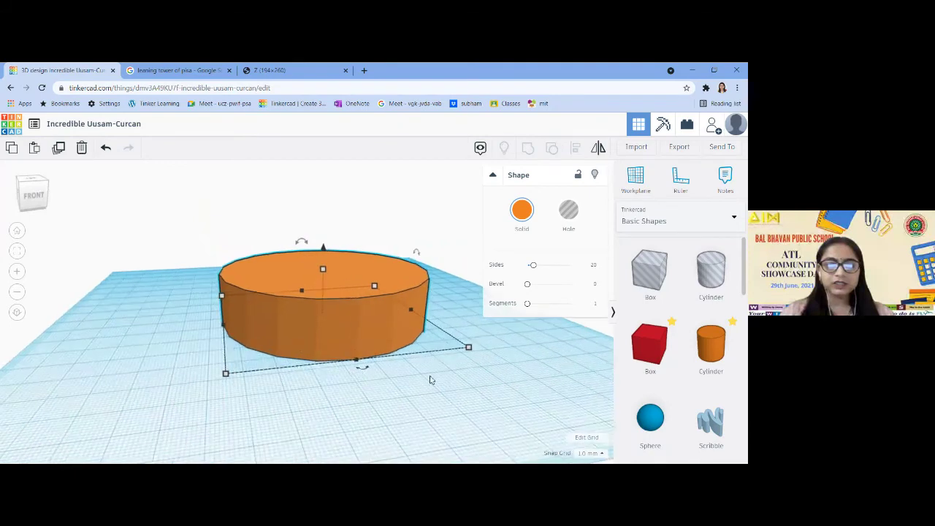
right_drag(475, 373, 478, 413)
click(534, 267)
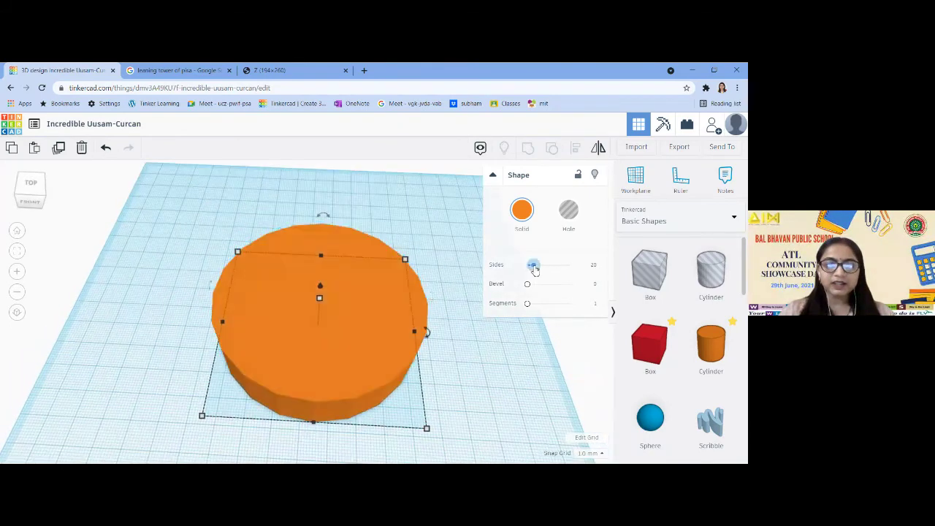
drag(534, 269, 569, 266)
mouse_move(485, 401)
right_down()
mouse_move(476, 359)
mouse_move(234, 356)
mouse_move(146, 378)
mouse_move(183, 430)
mouse_move(495, 415)
mouse_move(499, 357)
mouse_move(494, 386)
mouse_move(475, 389)
right_up()
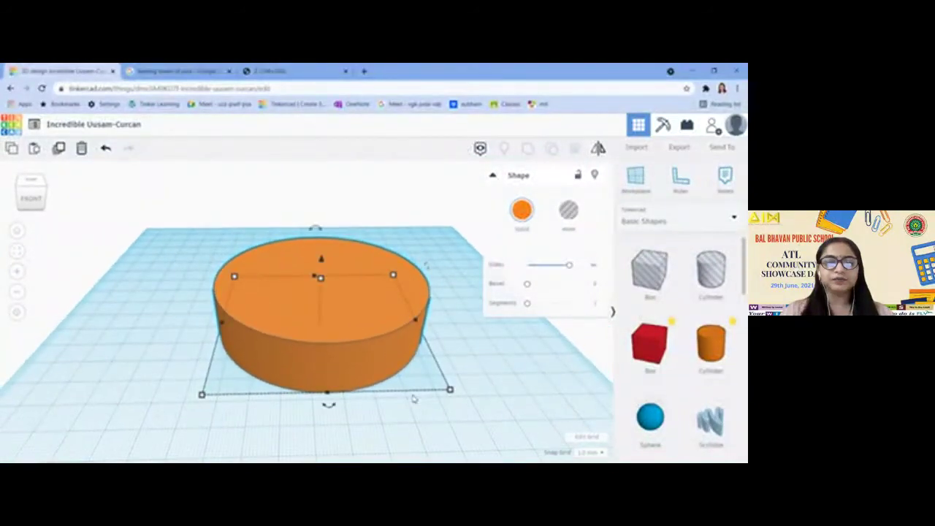
Set the large cylinder's height to 40 mm
mouse_move(321, 281)
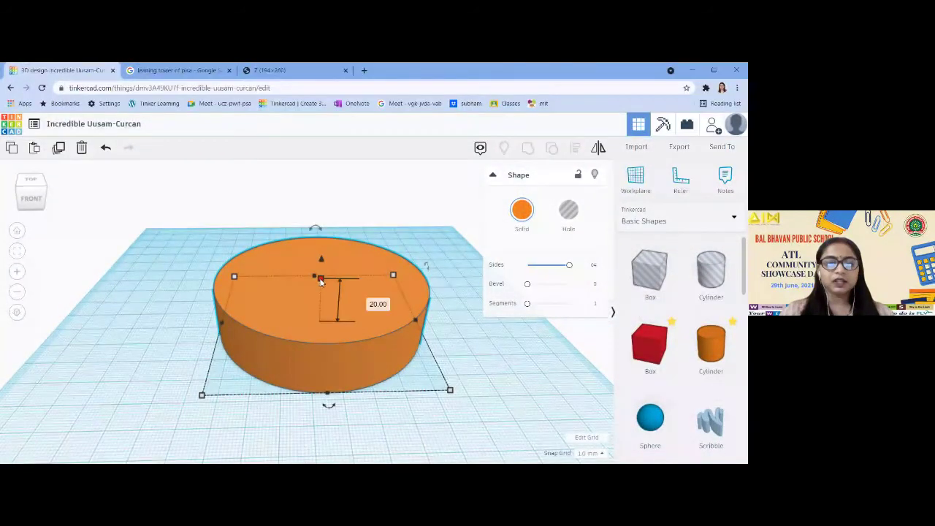
click(369, 301)
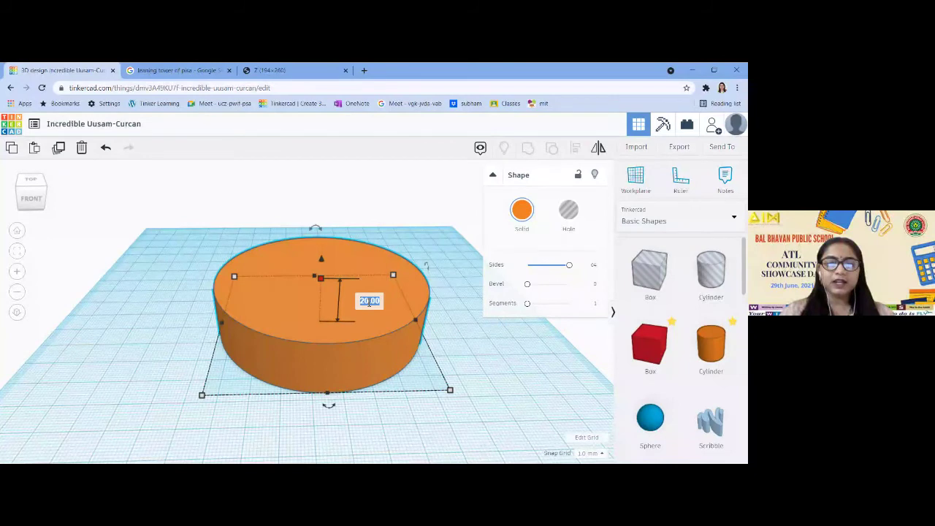
text(40)
key(Return)
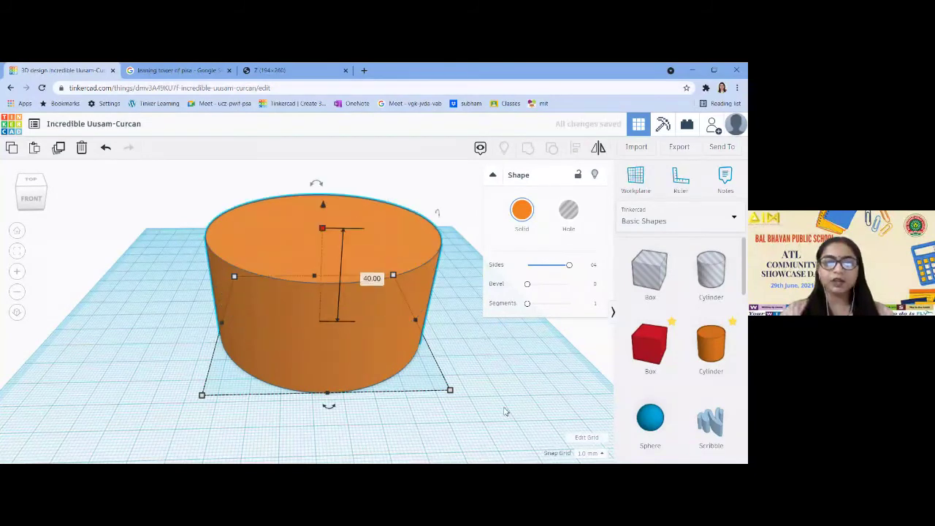
Place a second solid cylinder beside the large one and set its width and length to 5 mm each
scroll(503, 409, down, 3)
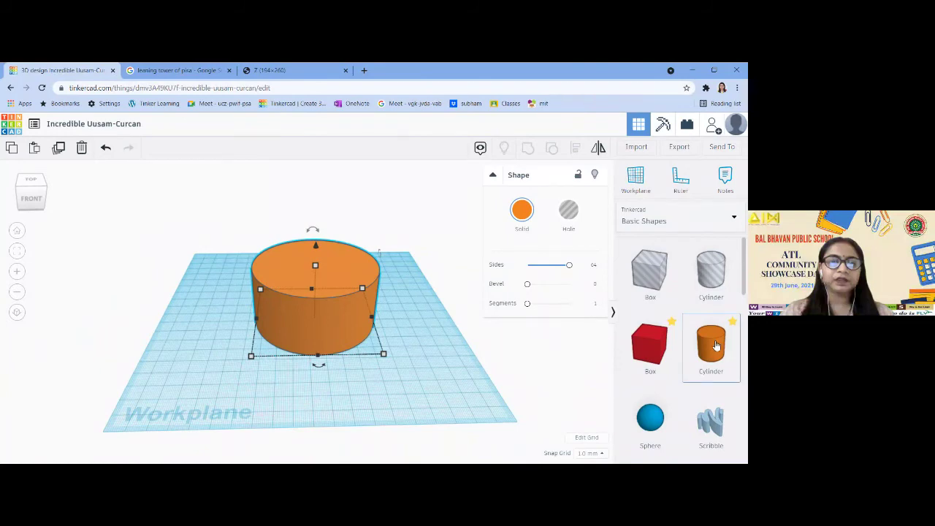
drag(716, 346, 406, 351)
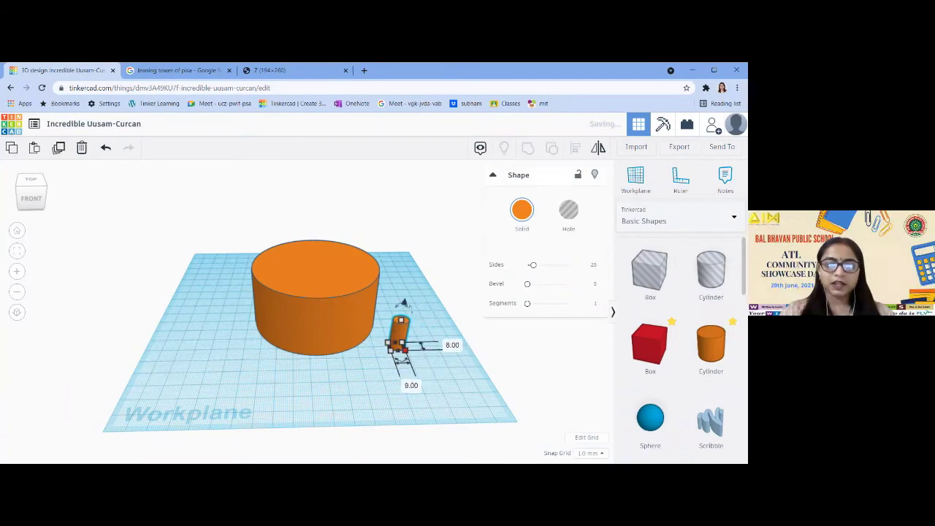
click(411, 386)
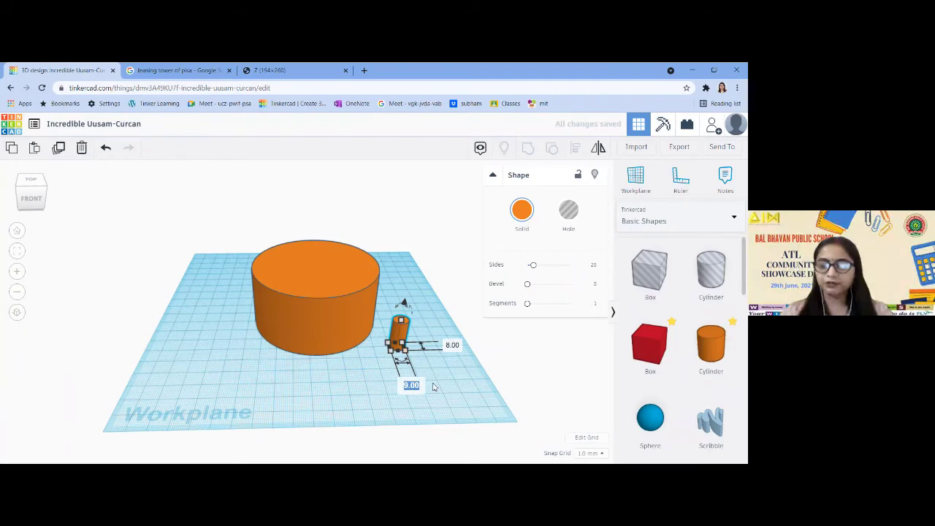
text(5)
click(454, 346)
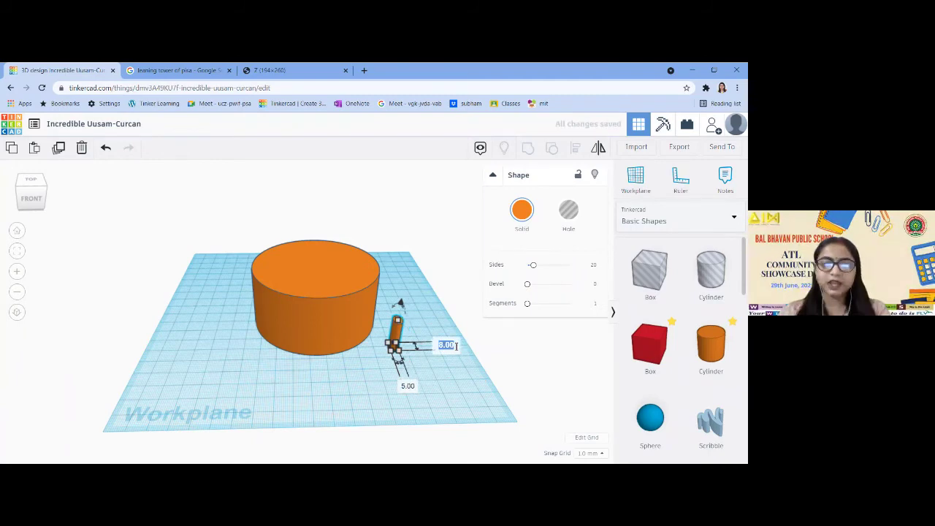
text(5)
key(Return)
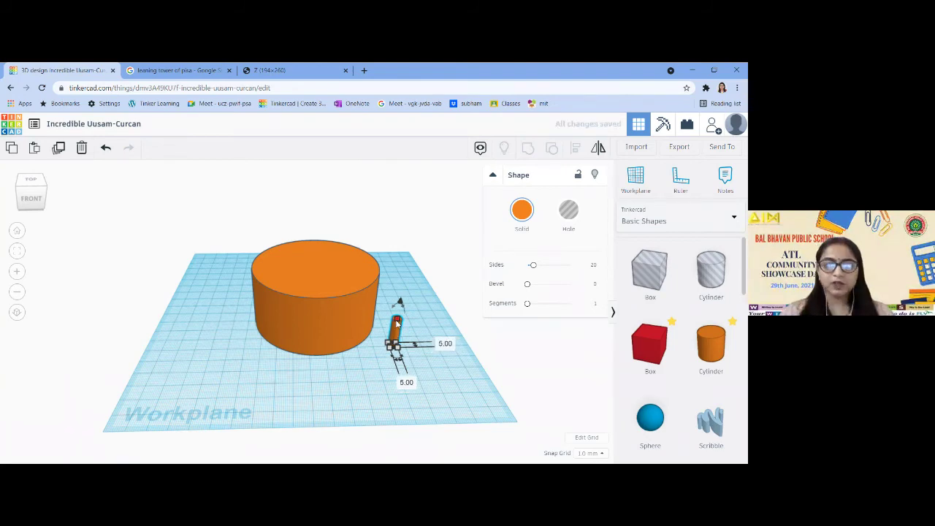
Set the thin column's height to 40 mm to match the large cylinder
drag(401, 310, 402, 274)
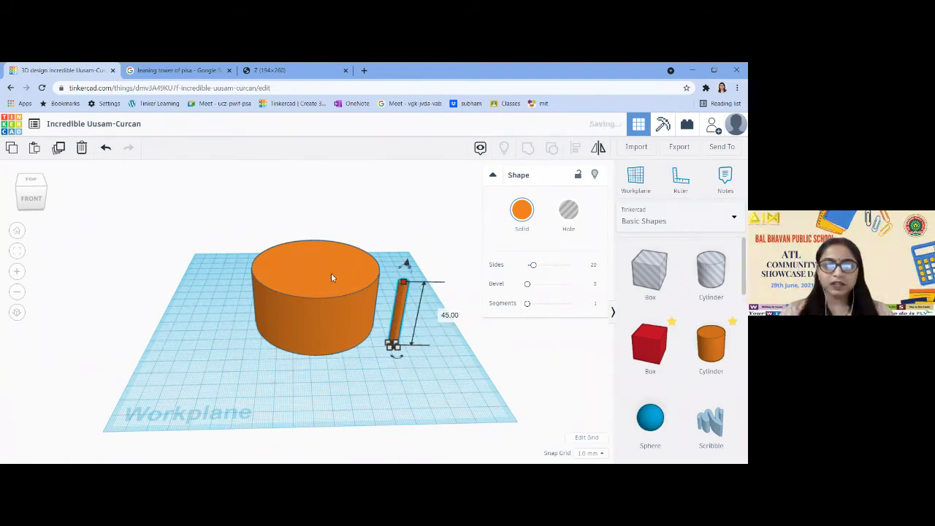
click(331, 272)
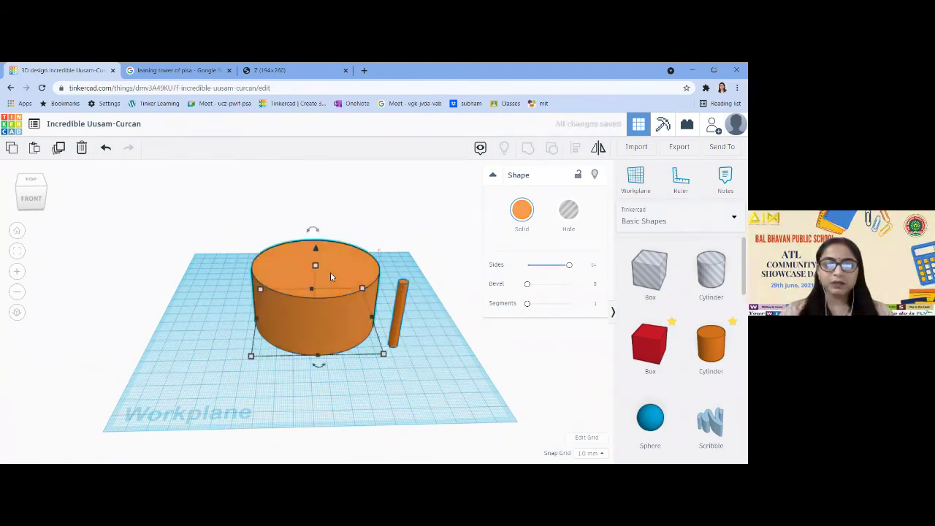
click(400, 302)
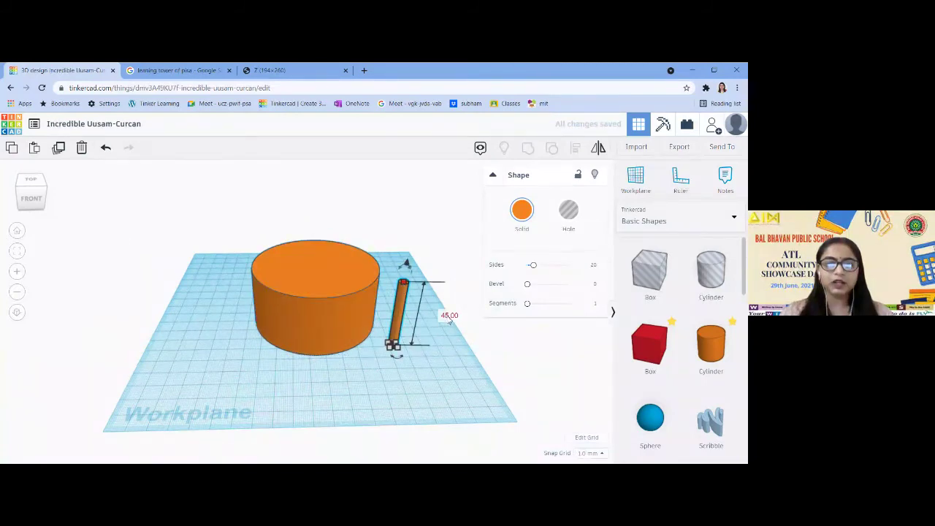
key(Return)
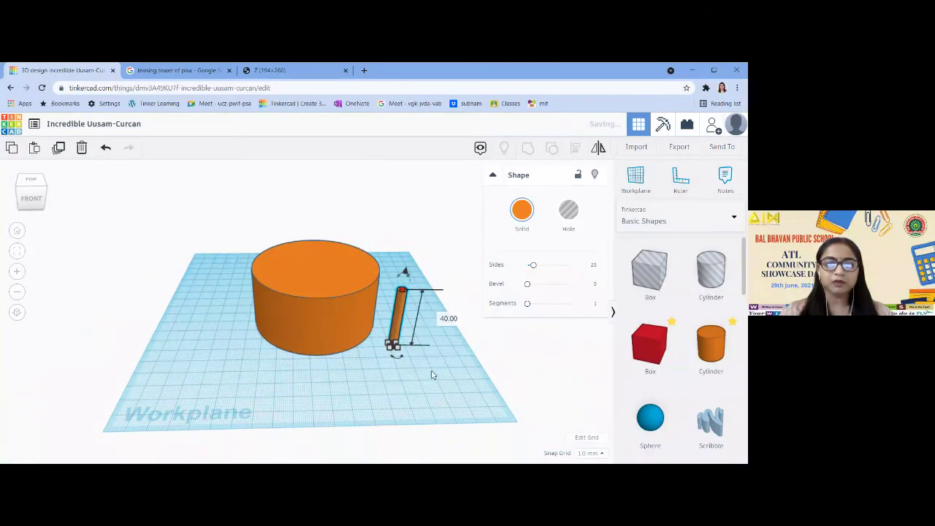
Position the thin column against the large cylinder's right side, checking the tower photo for reference
drag(399, 310, 380, 295)
right_drag(412, 303, 282, 165)
click(284, 71)
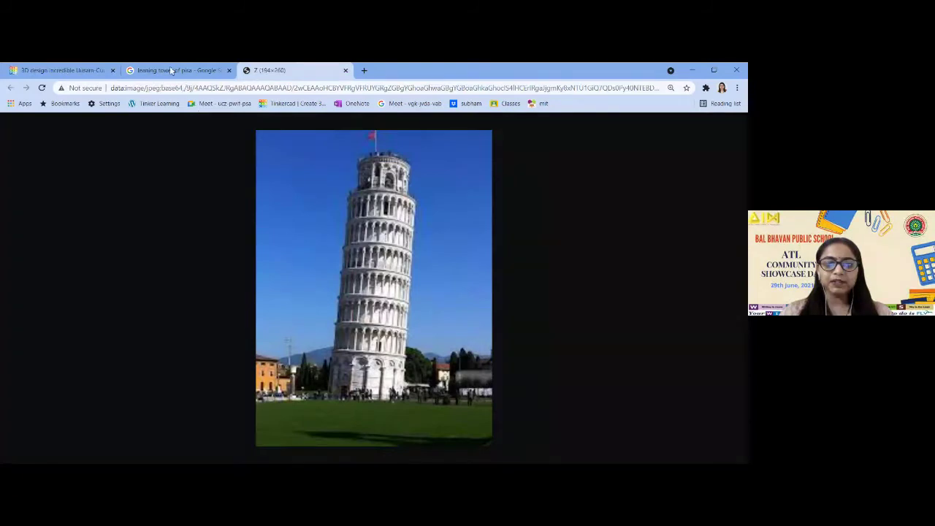
click(84, 69)
right_drag(350, 372, 406, 396)
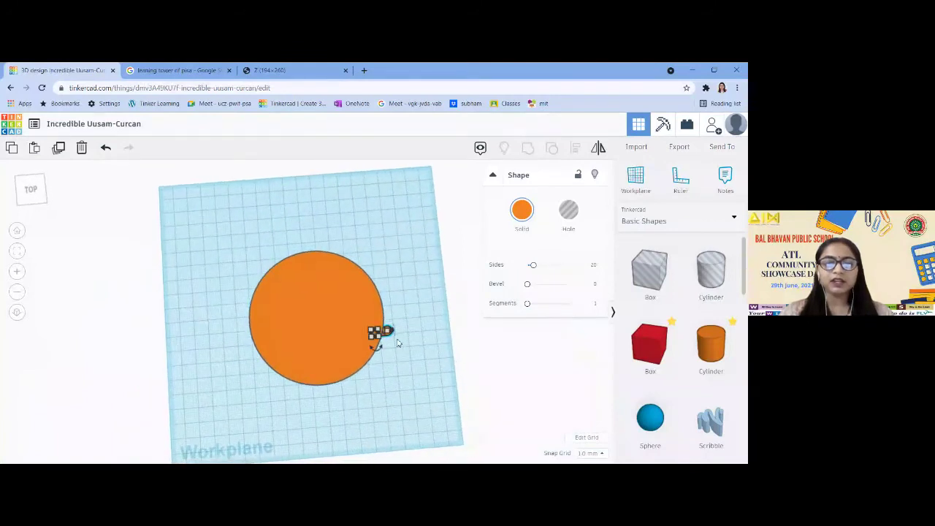
mouse_move(399, 343)
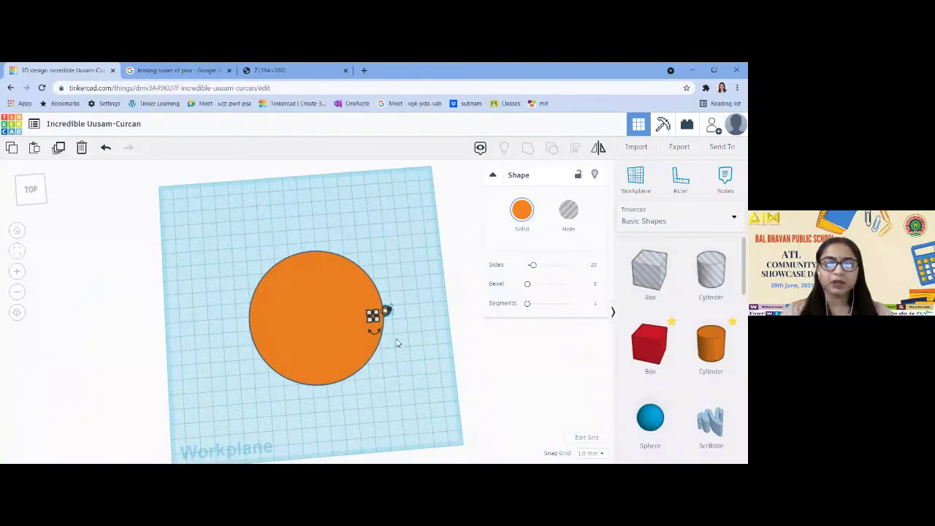
key(Down)
key(Down)
key(Down)
key(Down)
key(Down)
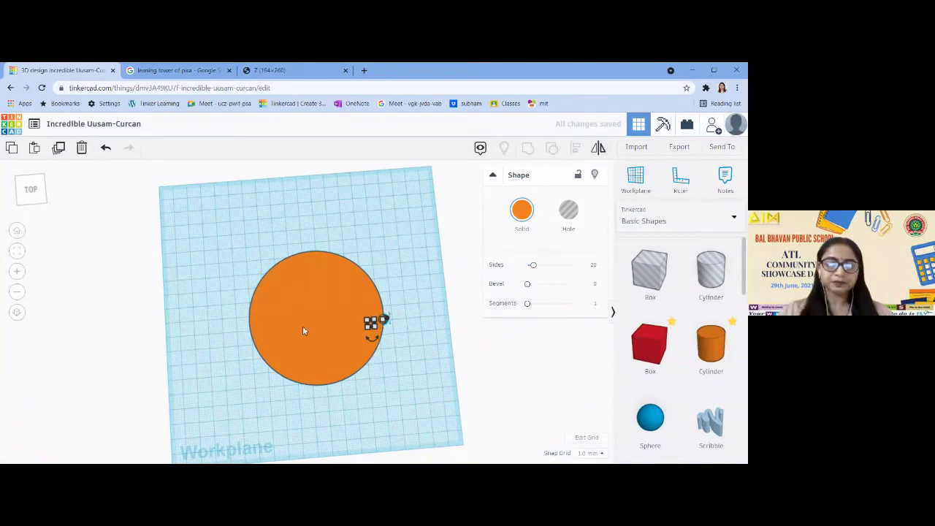
Move the large cylinder aside and back again so that the thin column sits on its right edge
drag(310, 339, 362, 156)
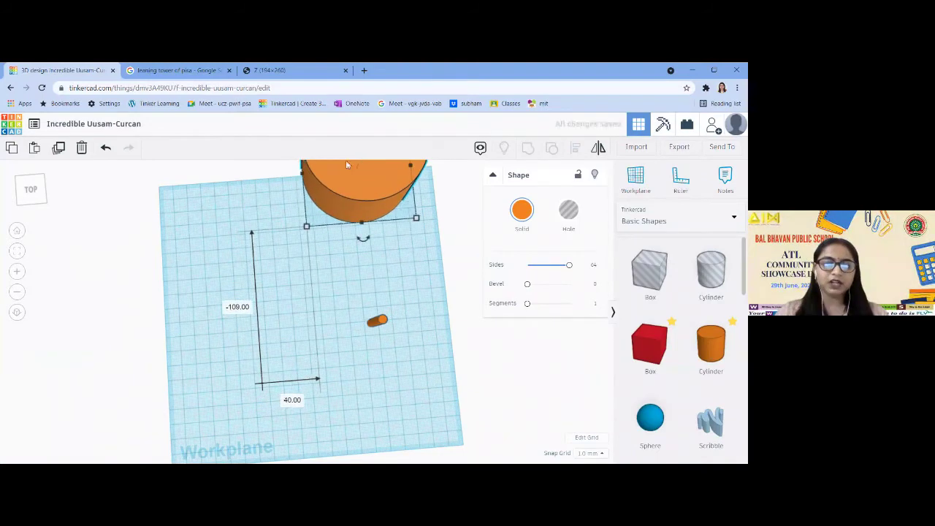
key(ctrl+z)
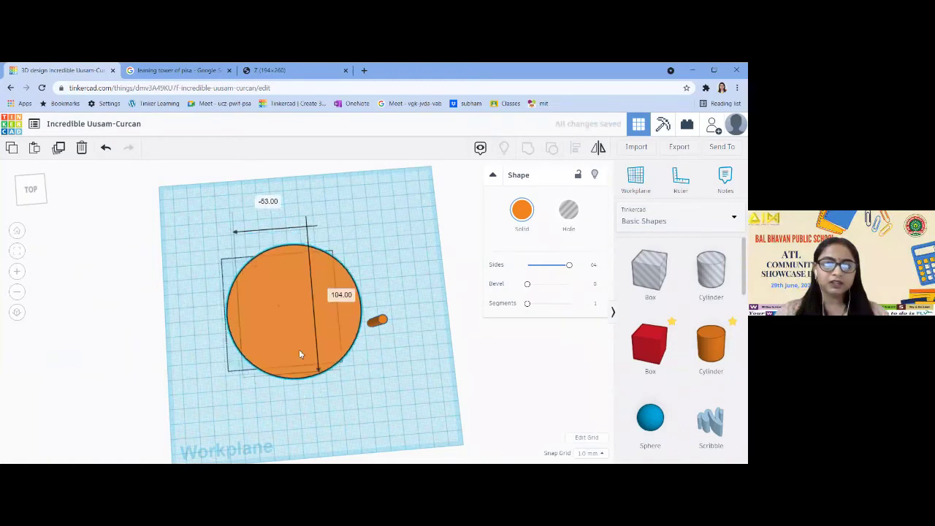
mouse_move(298, 354)
mouse_down()
mouse_move(314, 353)
mouse_move(328, 388)
mouse_move(311, 361)
mouse_up()
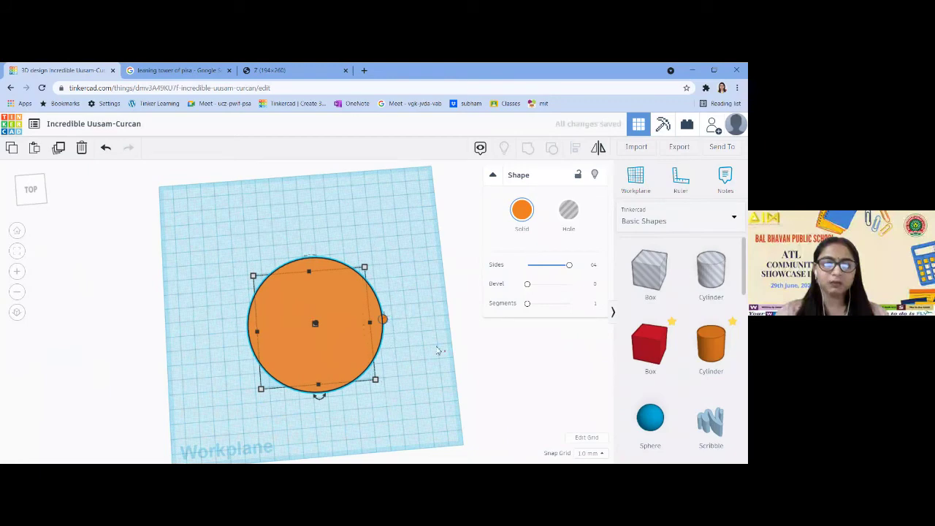
Duplicate the thin column and move the copy straight across to the large cylinder's left edge
click(387, 322)
click(384, 321)
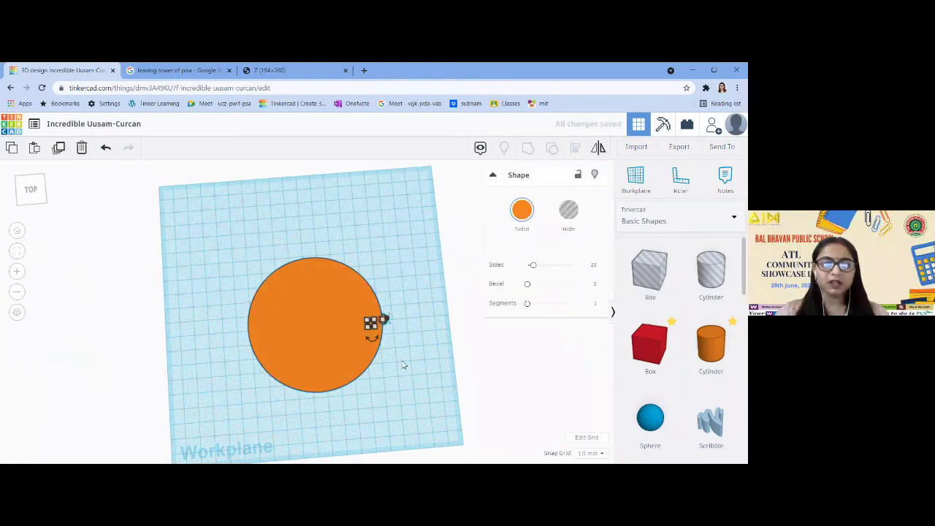
key(Right)
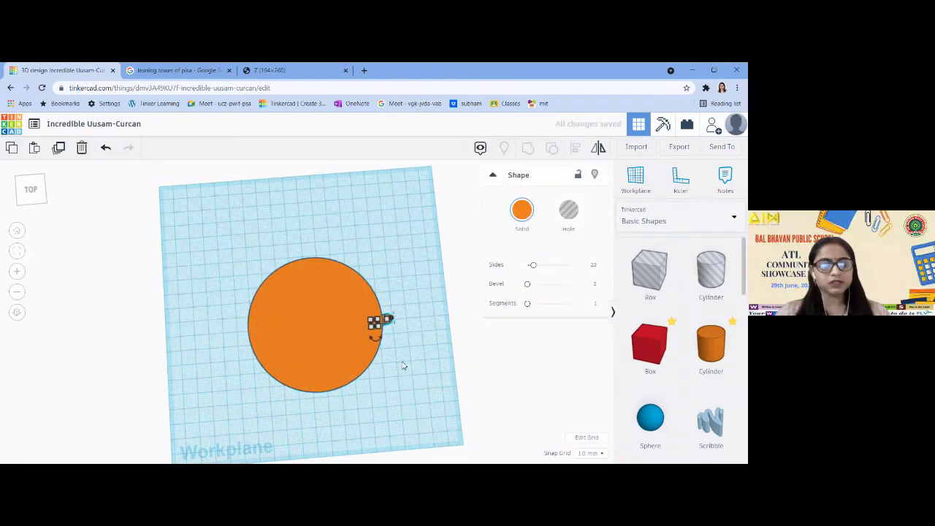
key(Left)
key(Left)
key(Left)
key(Left)
key(Left)
key(Left)
key(Left)
key(Left)
key(Left)
key(Left)
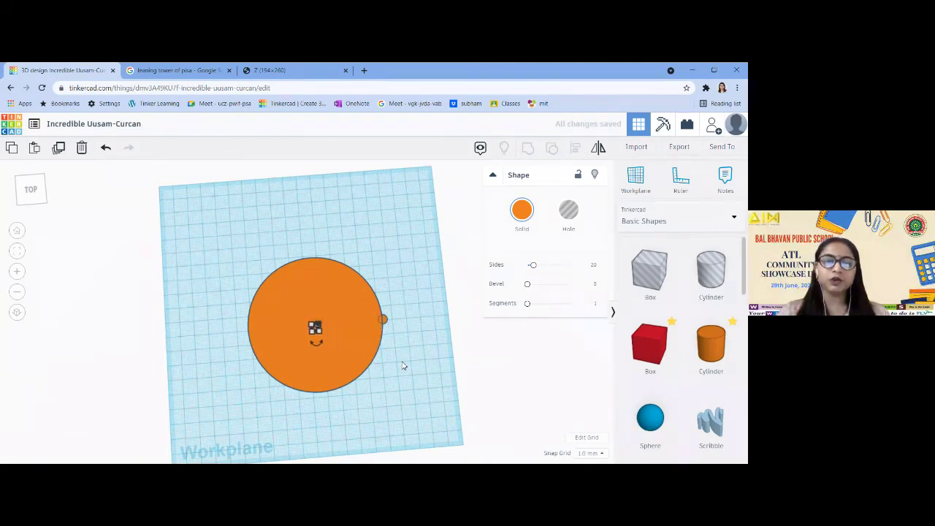
key(Left)
key(Left)
key(Left)
key(Left)
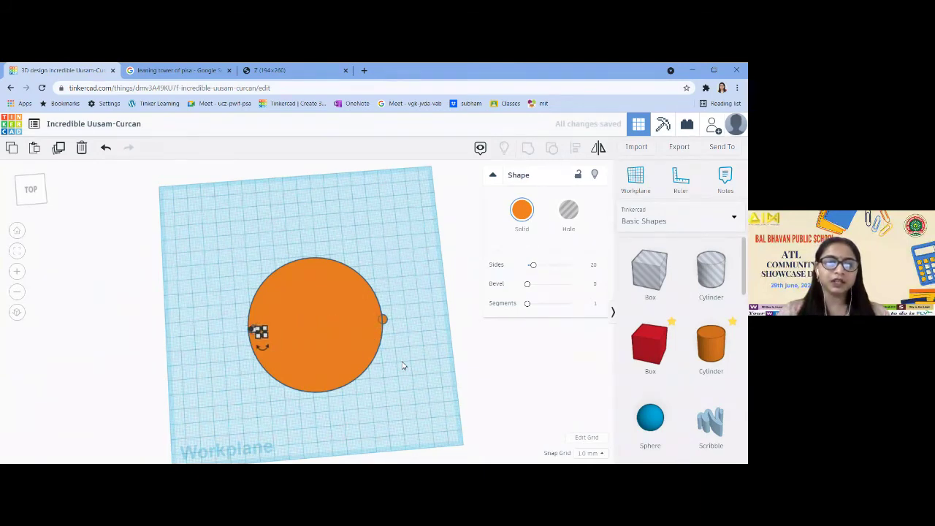
key(Right)
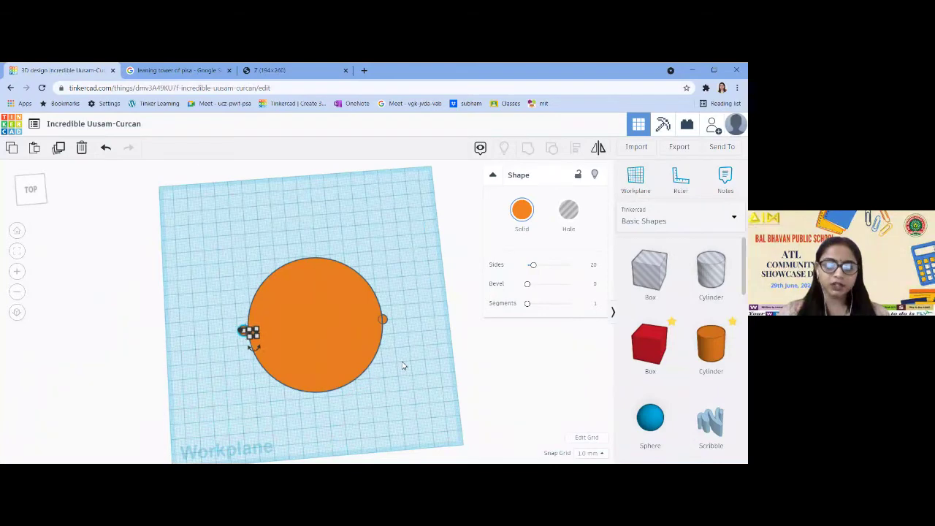
click(384, 395)
right_drag(384, 394, 351, 407)
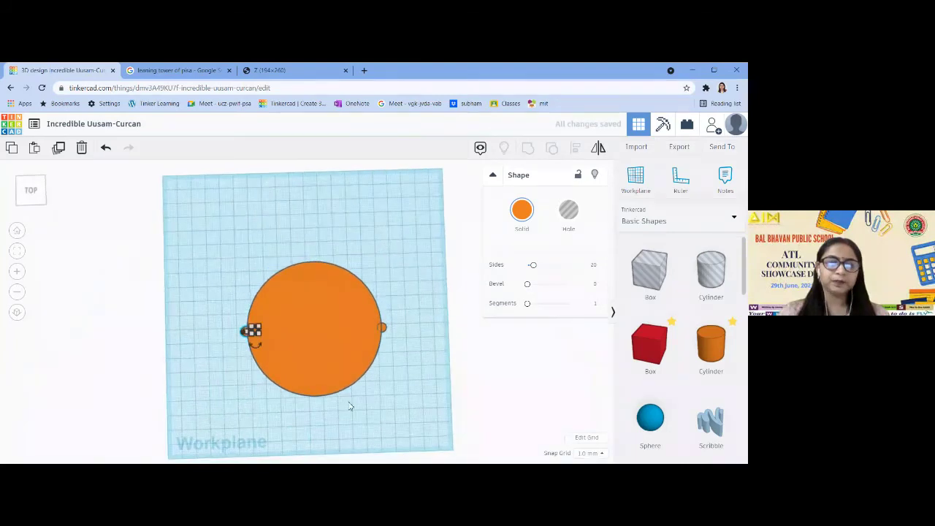
Move the large cylinder about 89 mm back, clear of the columns, and select both thin columns
drag(326, 339, 305, 207)
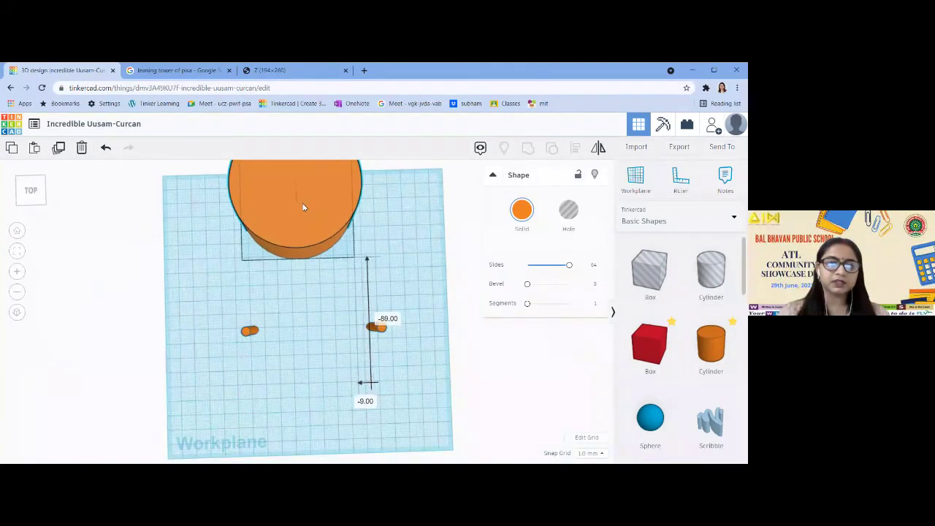
click(307, 366)
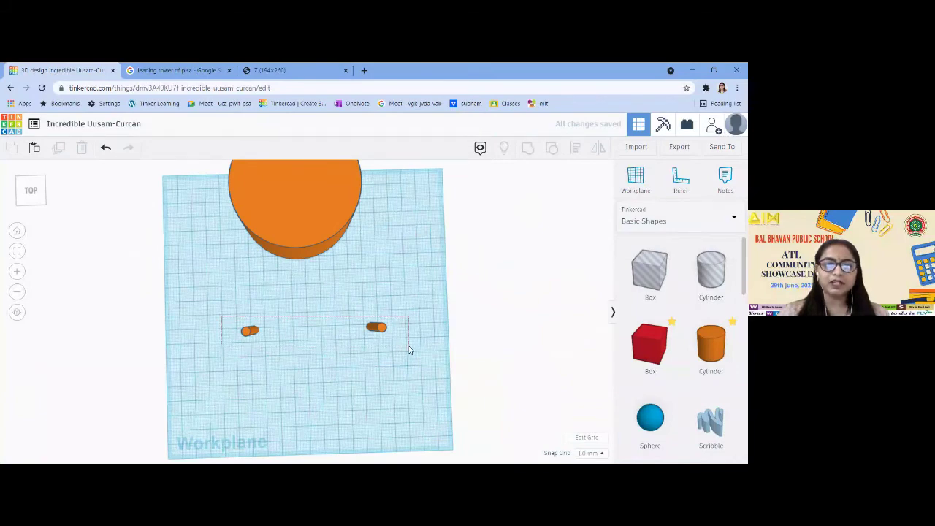
drag(410, 350, 409, 351)
scroll(339, 364, up, 2)
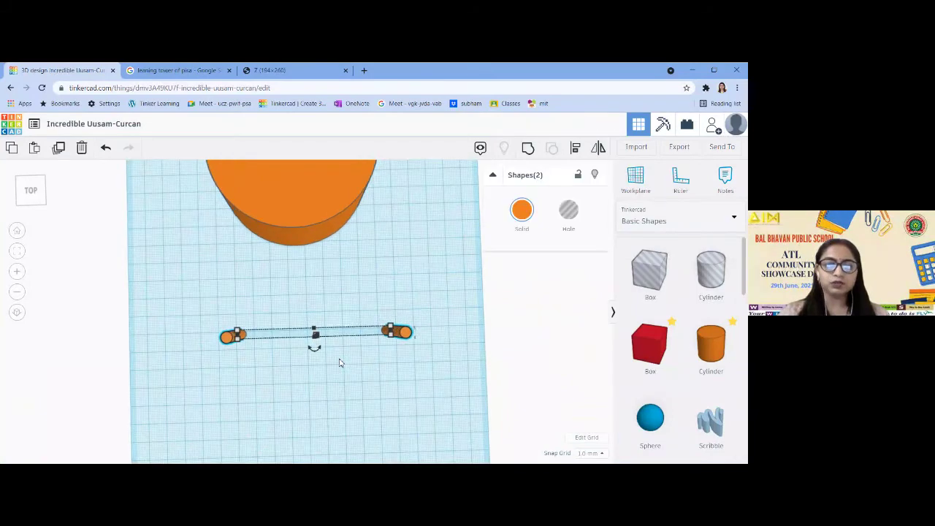
scroll(345, 394, up, 2)
right_drag(400, 407, 375, 409)
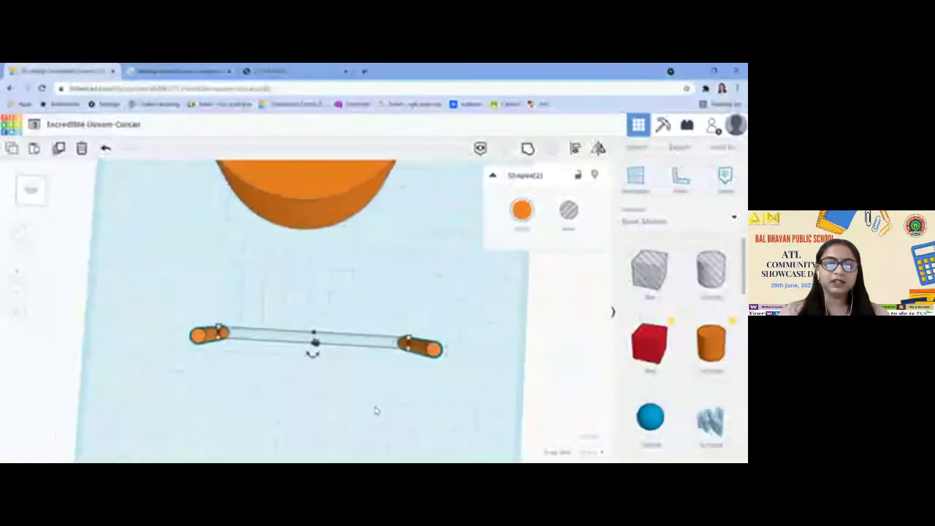